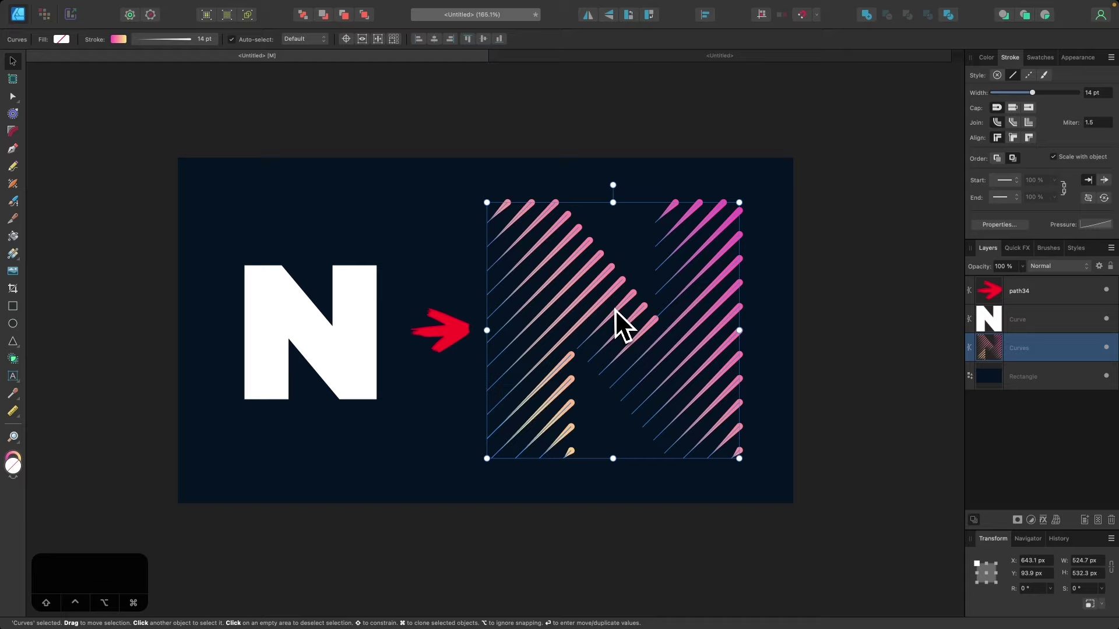
Step: Thin the finished N's tapered strokes, then start a new blank document
mouse_move(1032, 93)
mouse_down()
mouse_move(1015, 97)
mouse_move(1055, 108)
mouse_move(1036, 107)
mouse_up()
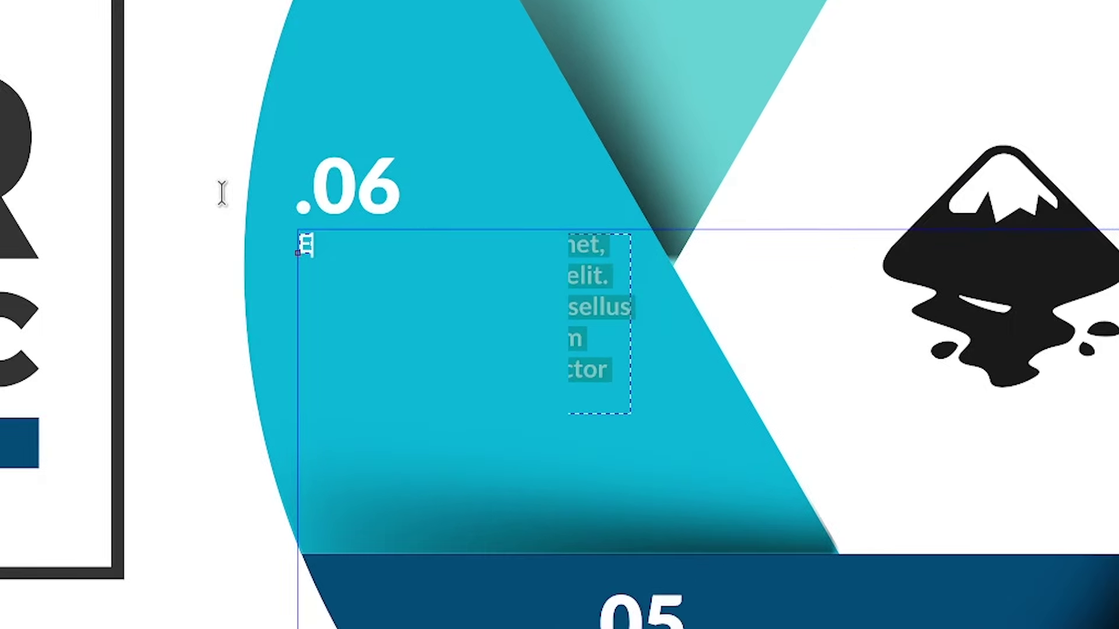
text(dit)
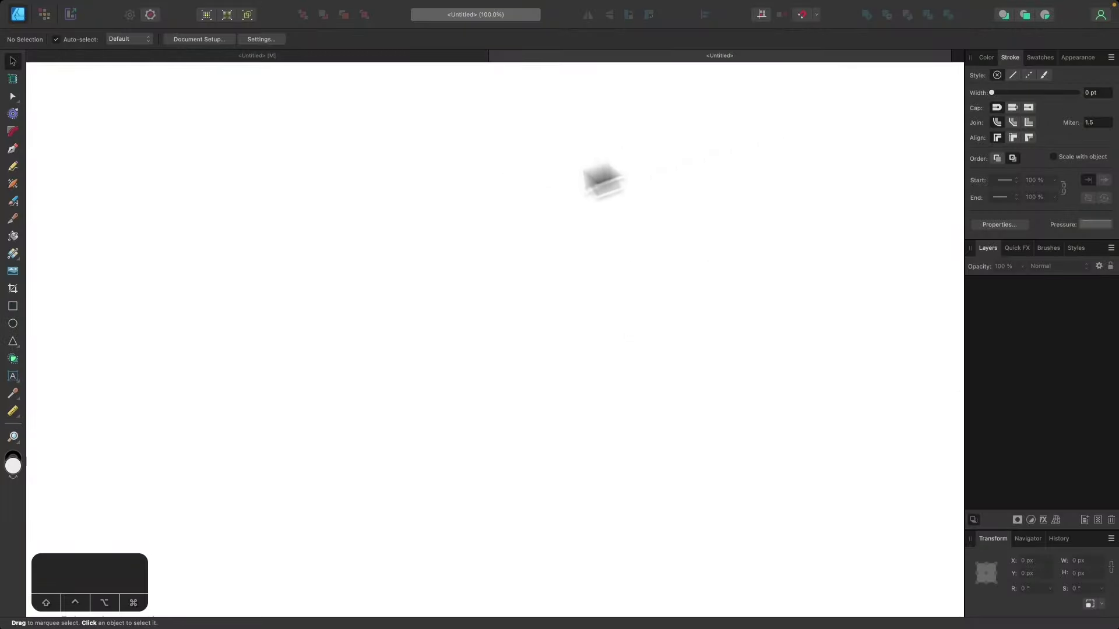
Step: Drag out a large art text frame and type the letter N
click(12, 377)
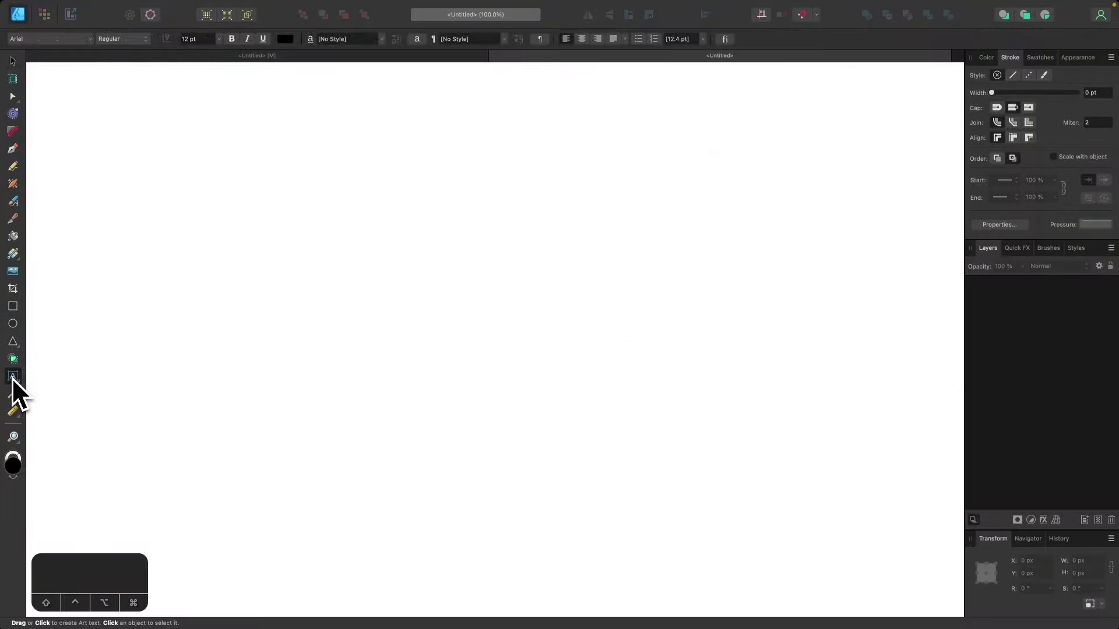
drag(337, 192, 630, 402)
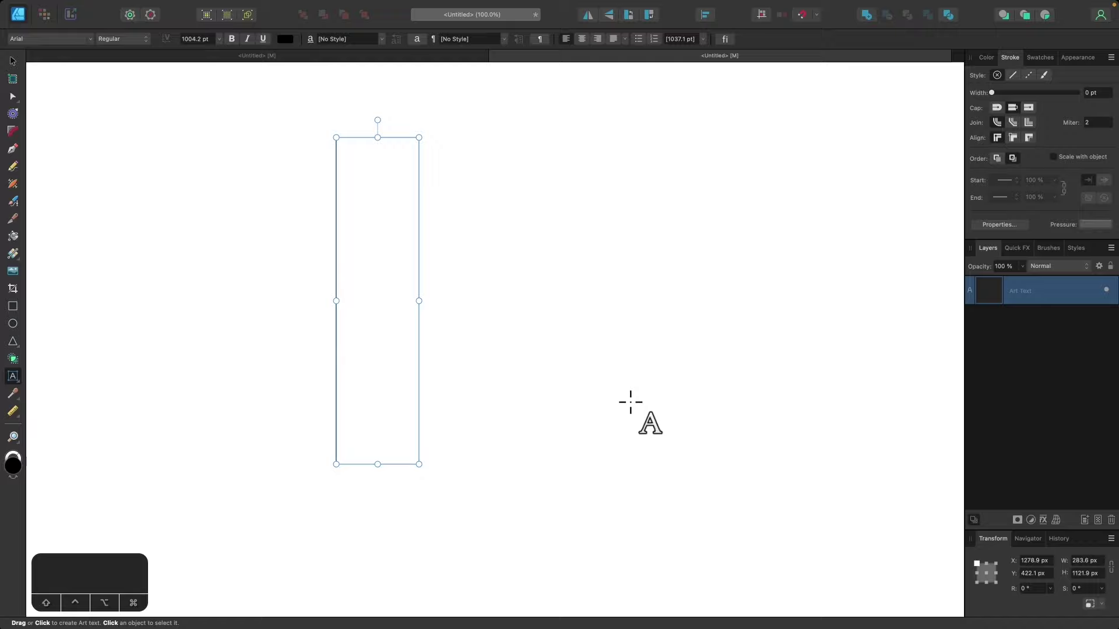
text(N)
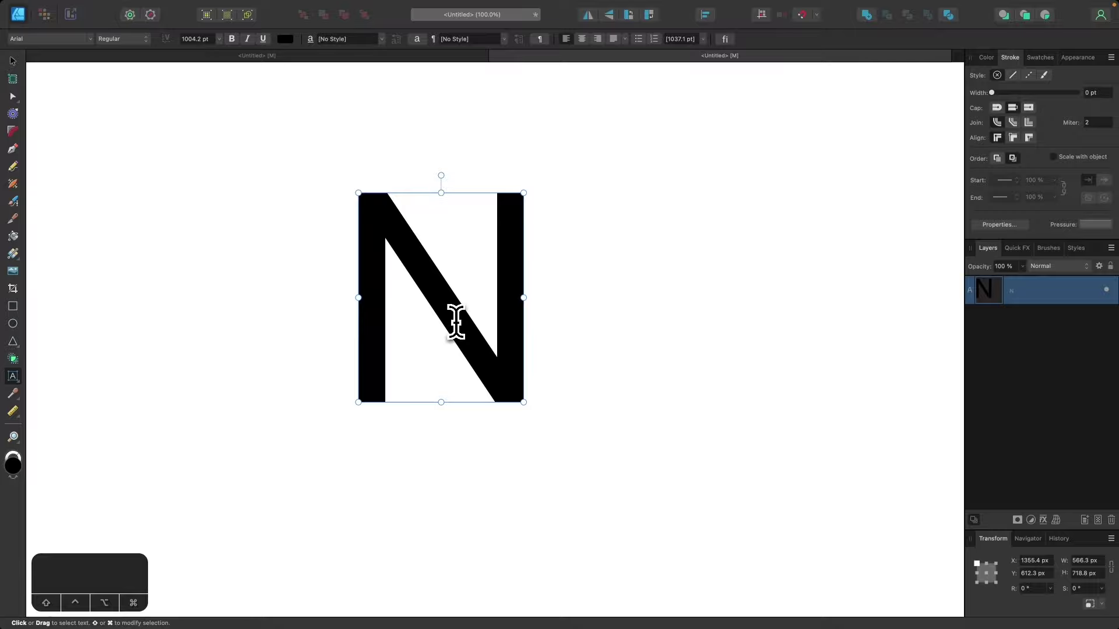
Step: Set the N's font to Montserrat with the Black weight
double_click(452, 302)
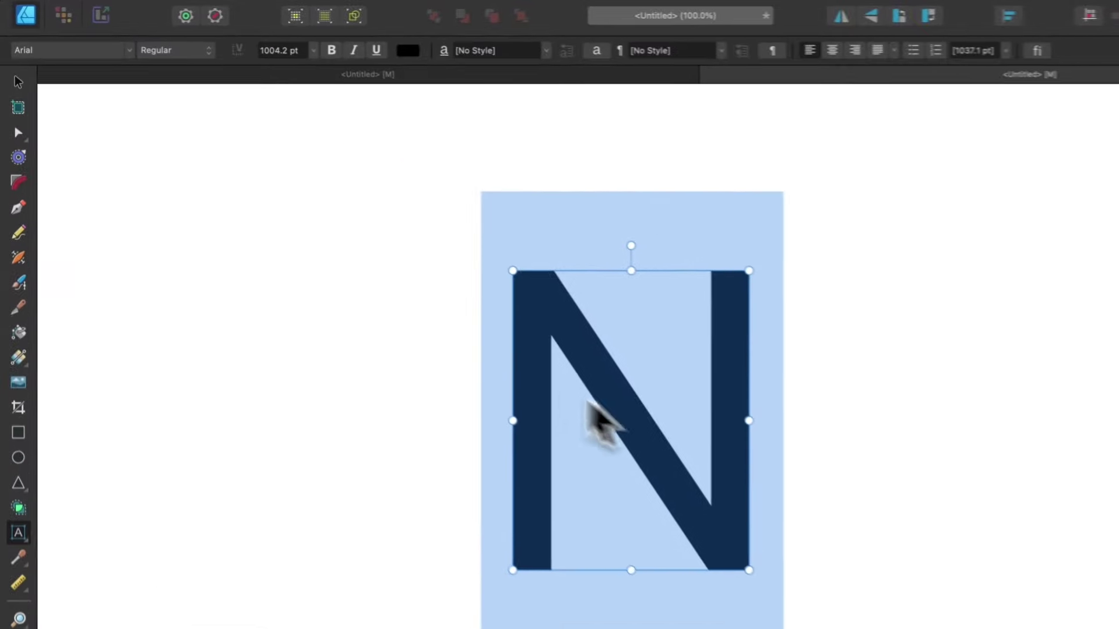
click(134, 52)
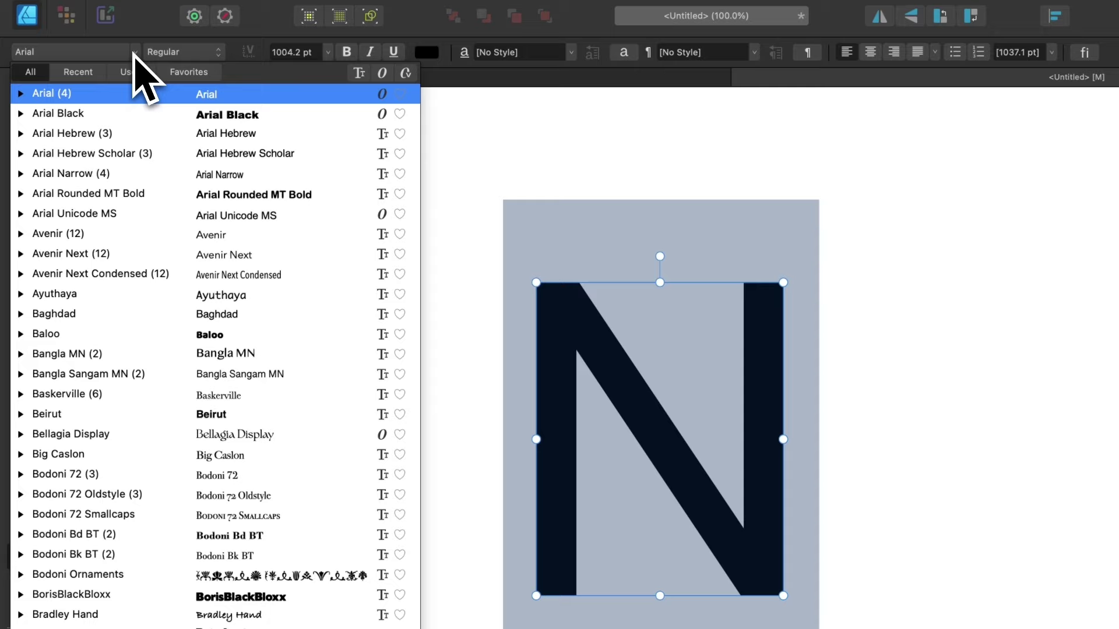
text(montserrat)
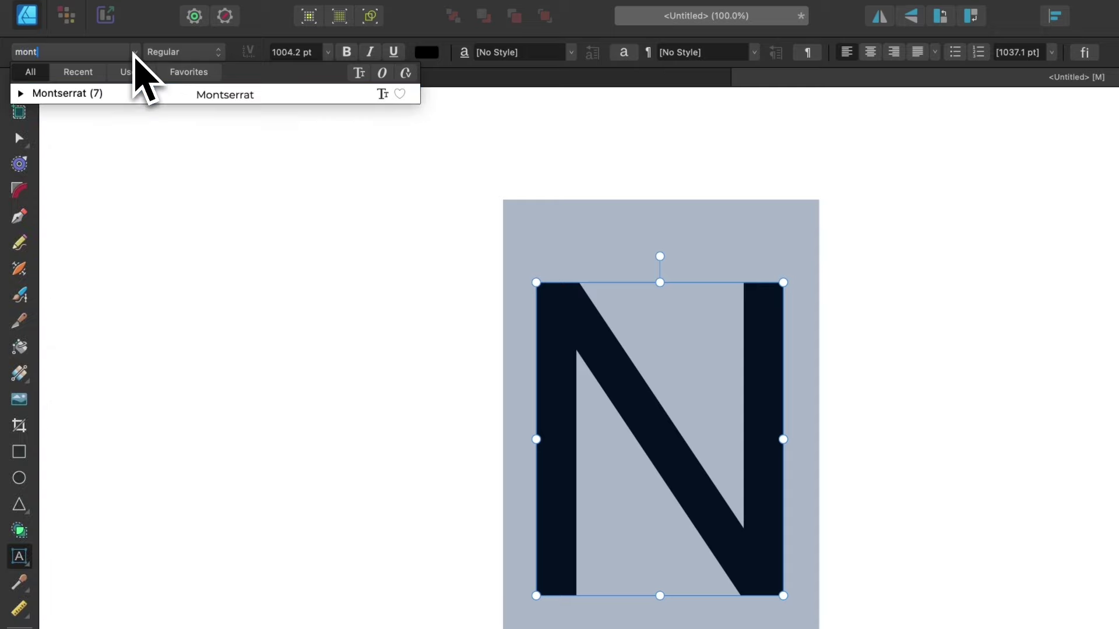
click(58, 104)
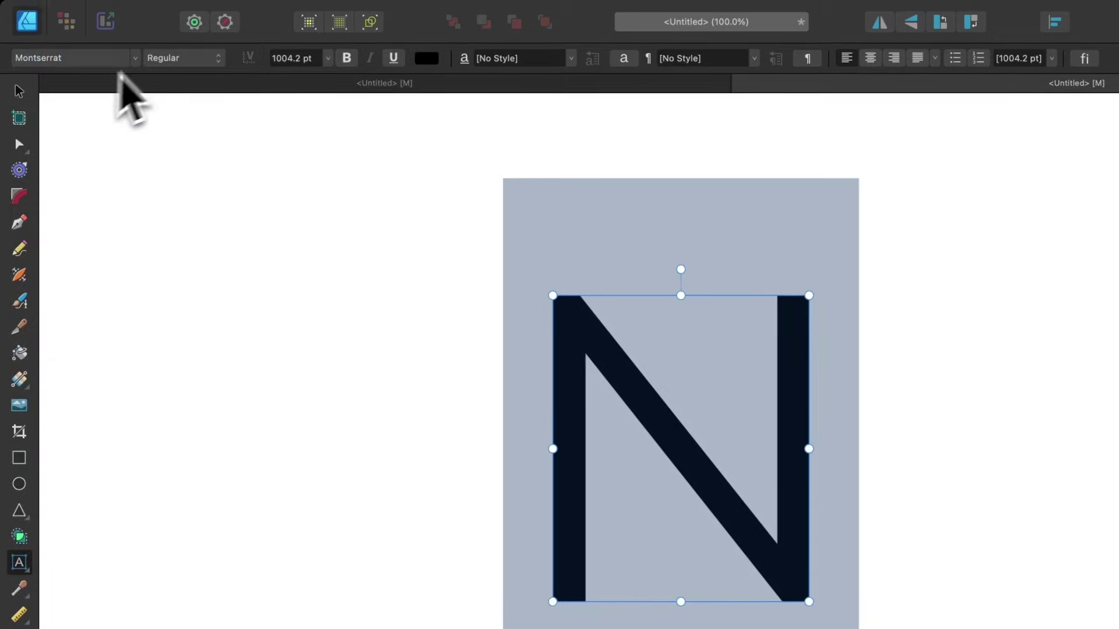
click(185, 60)
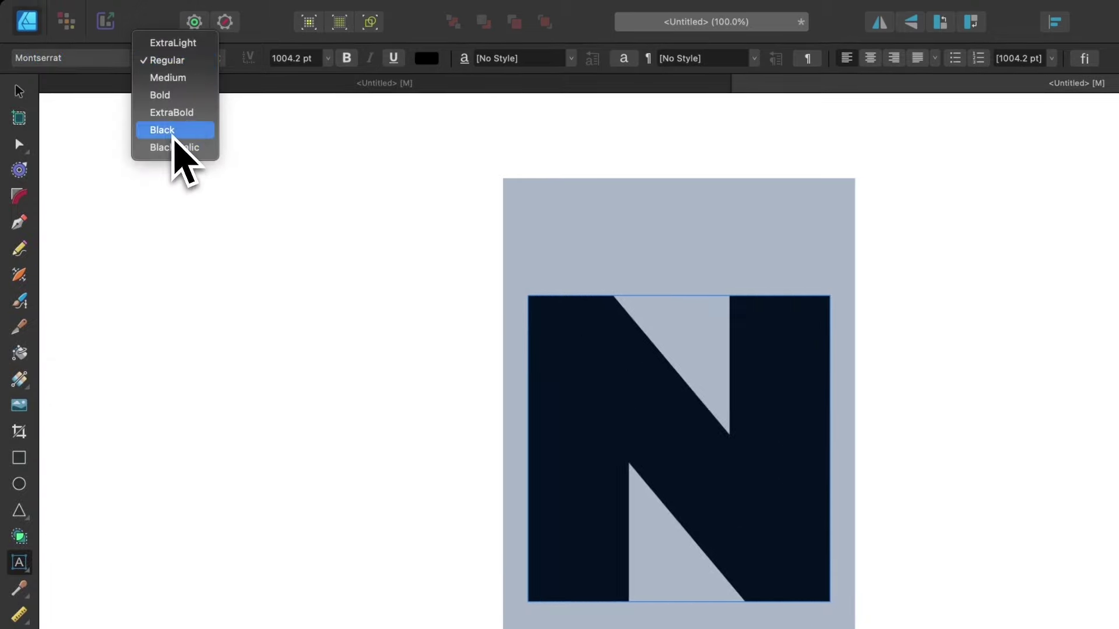
click(169, 130)
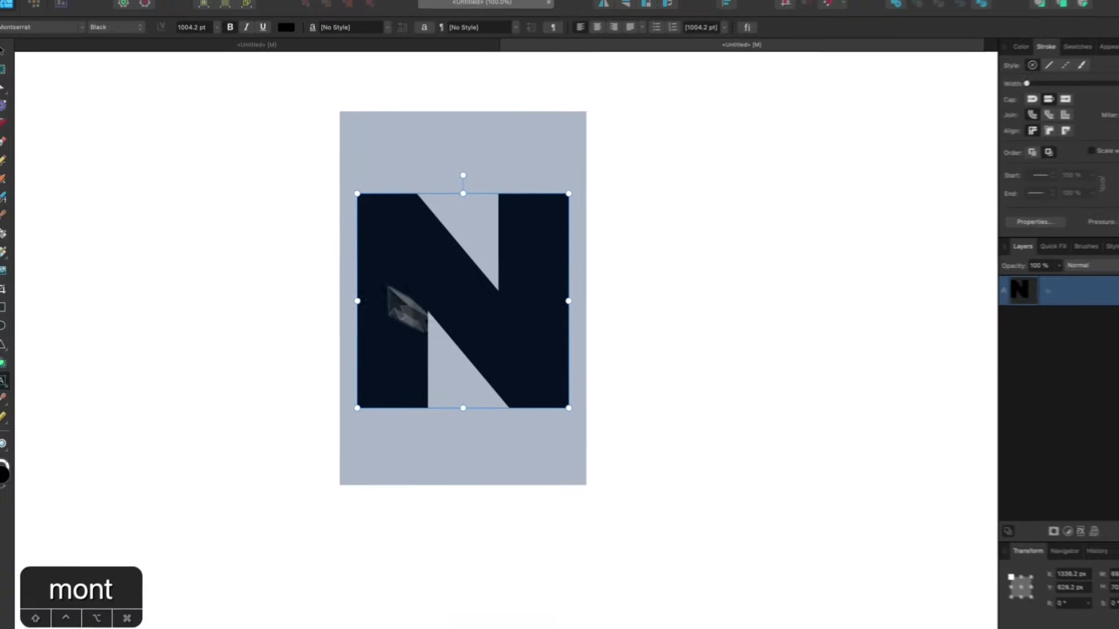
Step: Move the N right and down, then convert it to curves via the Layer menu
click(439, 242)
drag(386, 254, 435, 274)
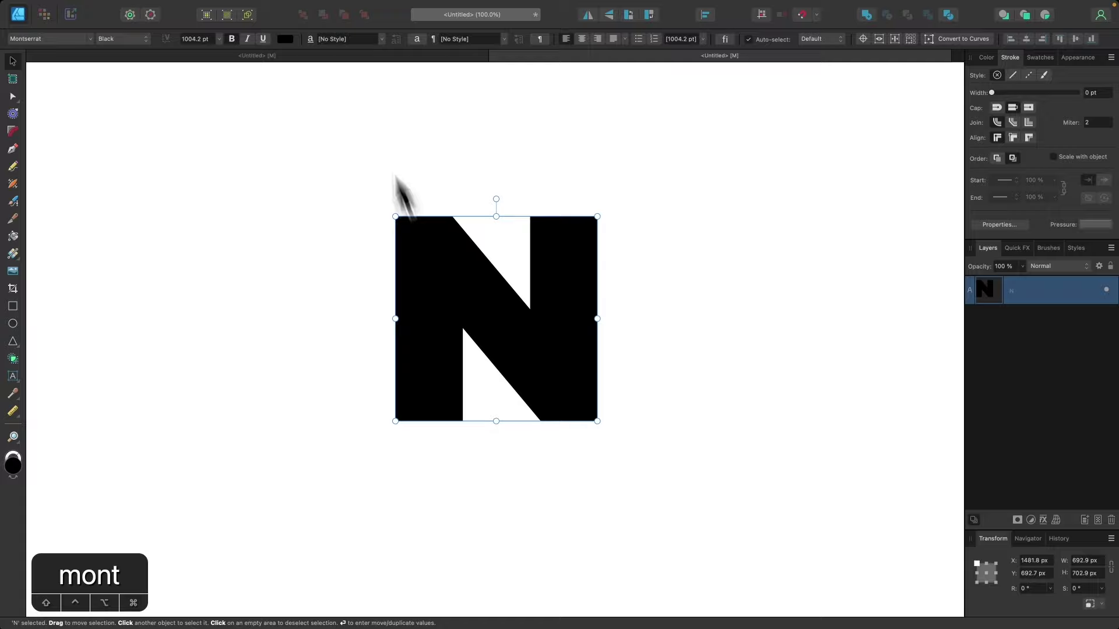
mouse_move(324, 5)
click(199, 7)
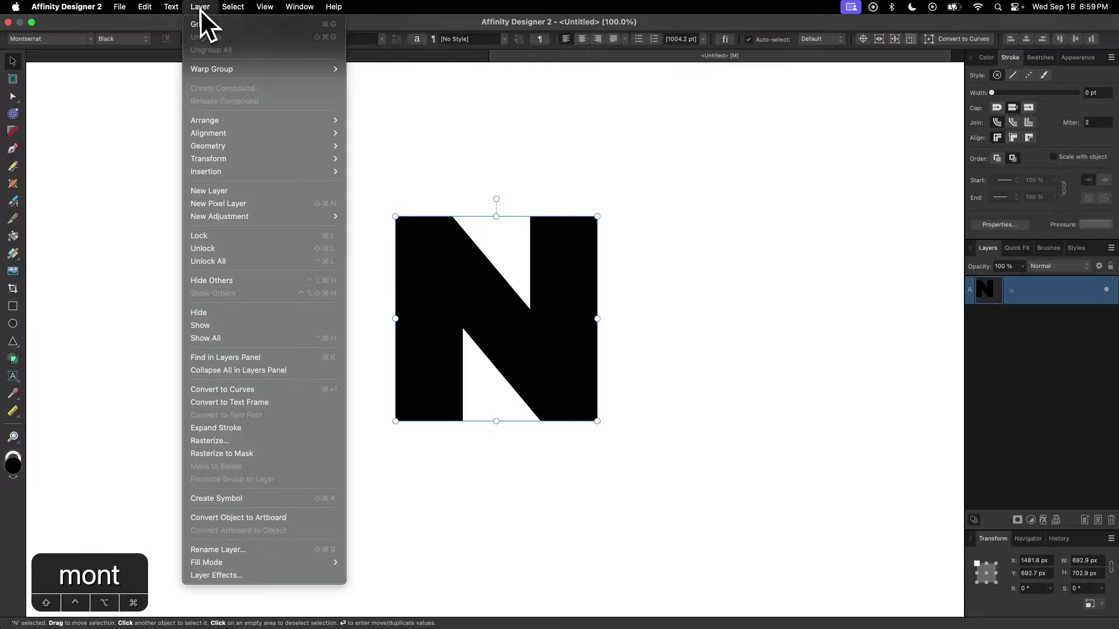
click(238, 390)
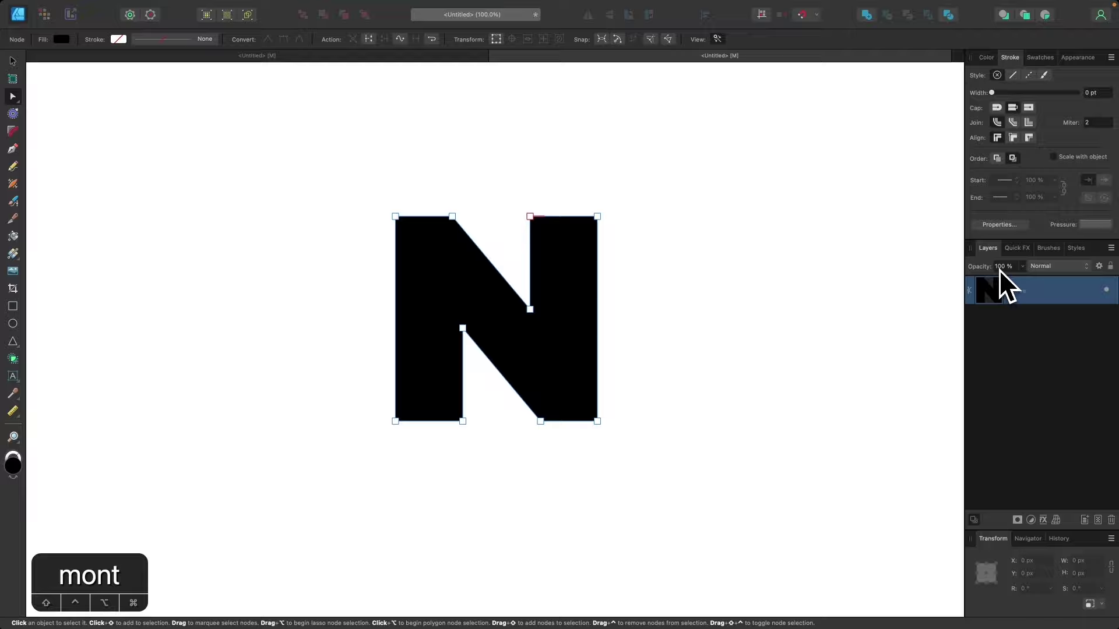
Step: Lower the N's layer opacity to 50% and deselect it
drag(1021, 267, 979, 284)
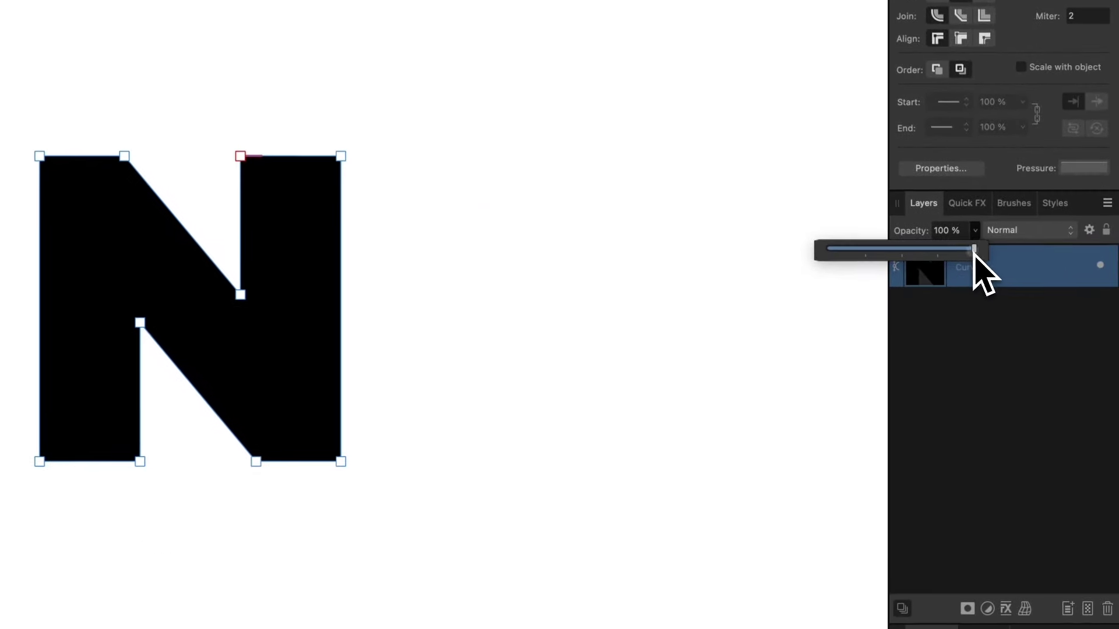
drag(910, 255, 902, 259)
click(960, 426)
scroll(12, 300, up, 2)
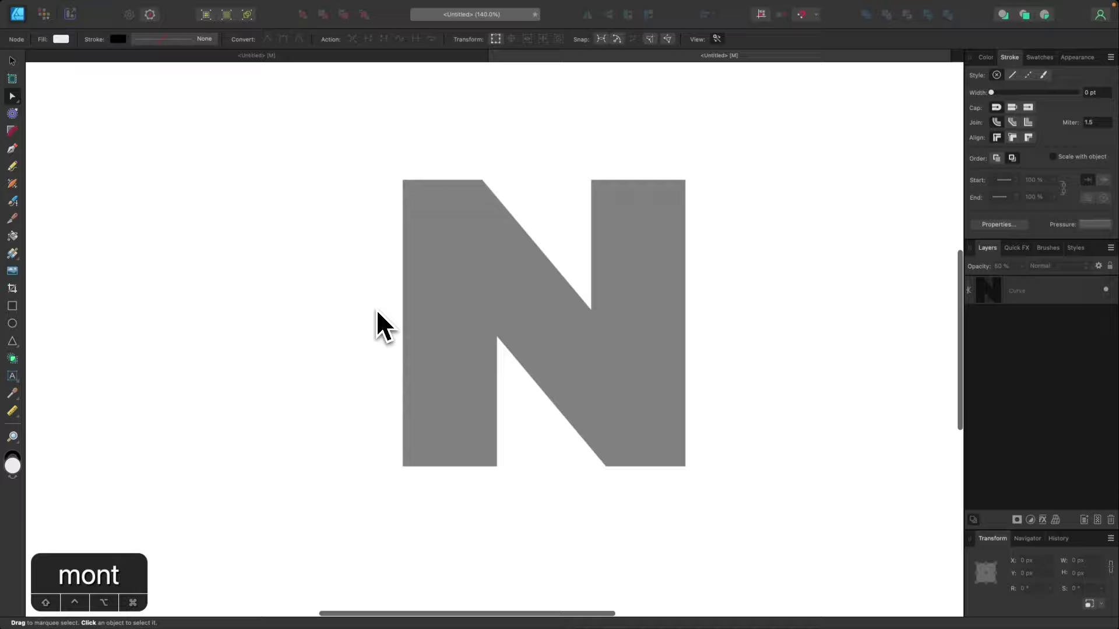
Step: Draw a straight 45° line with the Pen tool from left of the N up to the right
scroll(430, 287, down, 1)
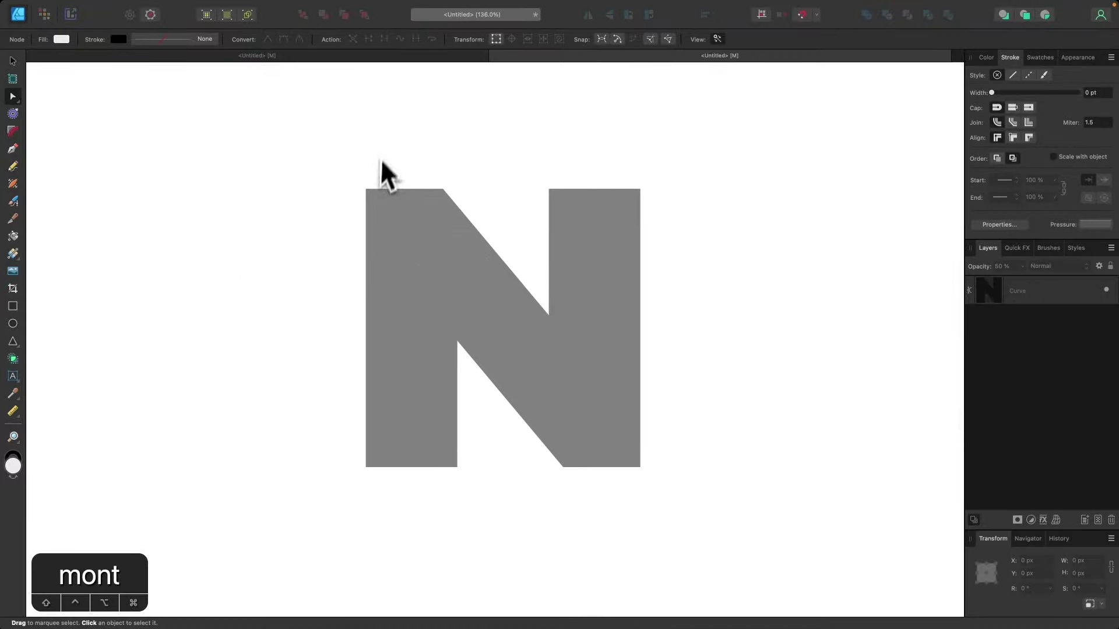
scroll(577, 385, right, 1)
scroll(576, 384, up, 1)
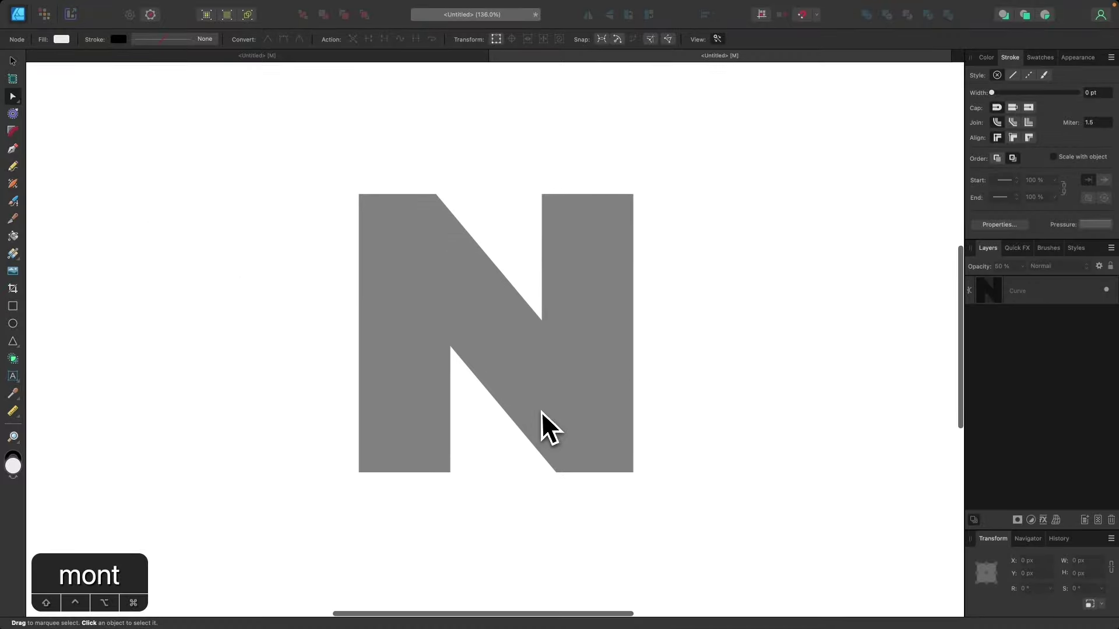
click(14, 151)
scroll(279, 335, right, 1)
scroll(279, 335, up, 1)
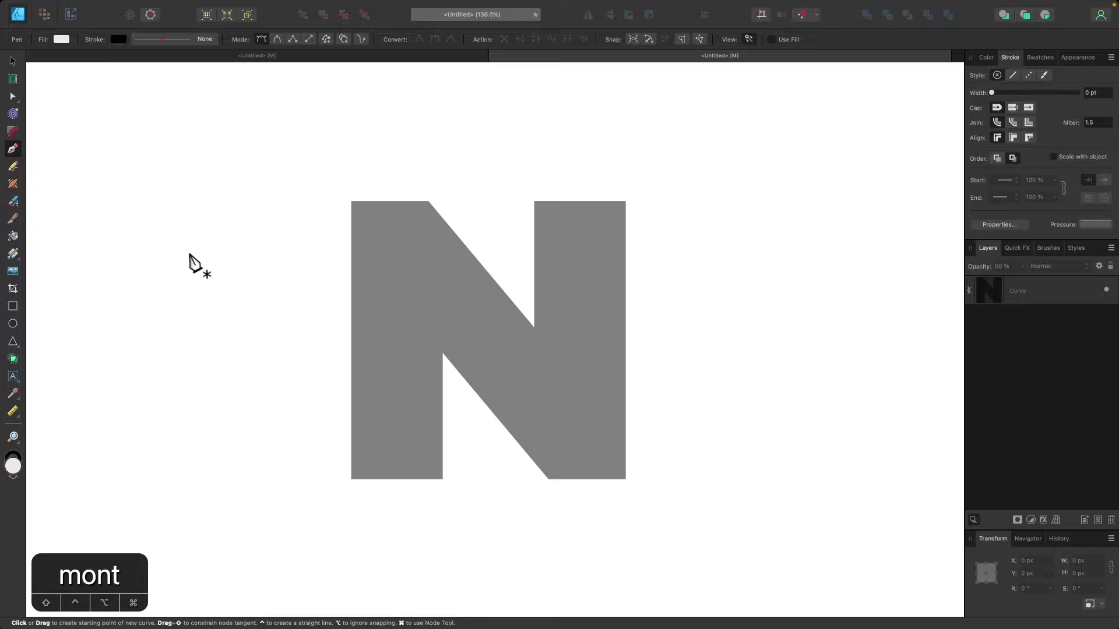
scroll(194, 265, down, 3)
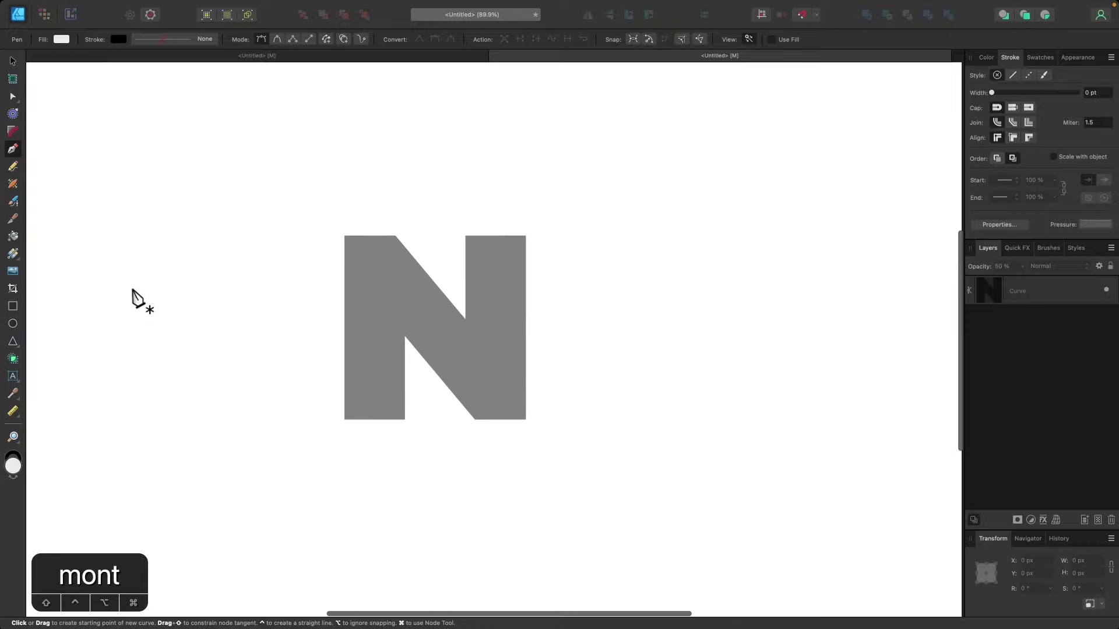
click(132, 289)
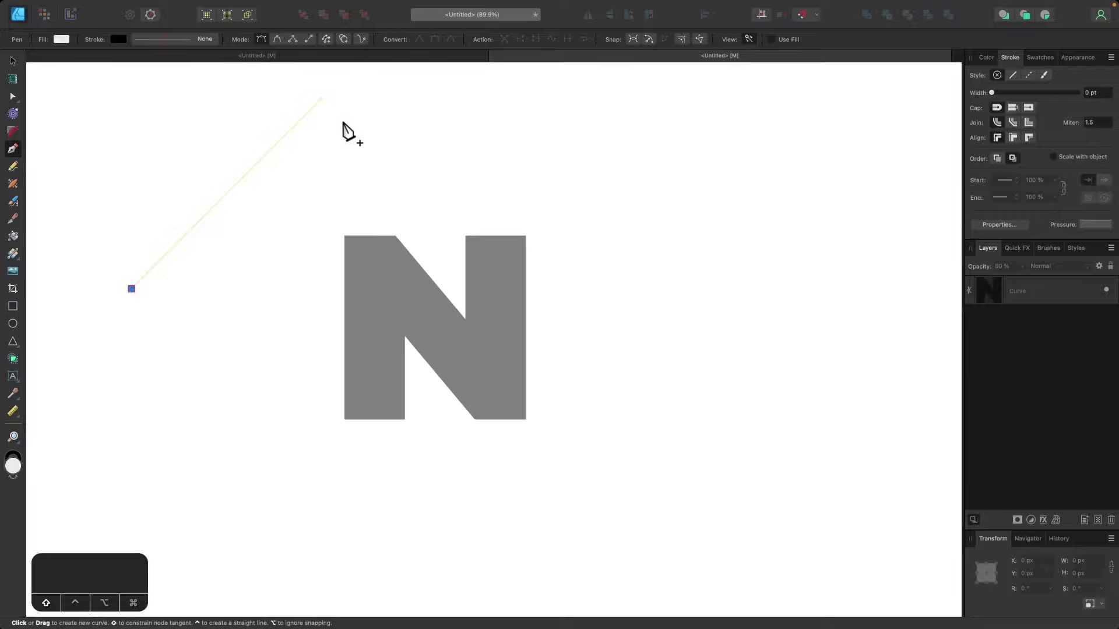
key(Escape)
scroll(348, 131, up, 2)
scroll(348, 131, left, 2)
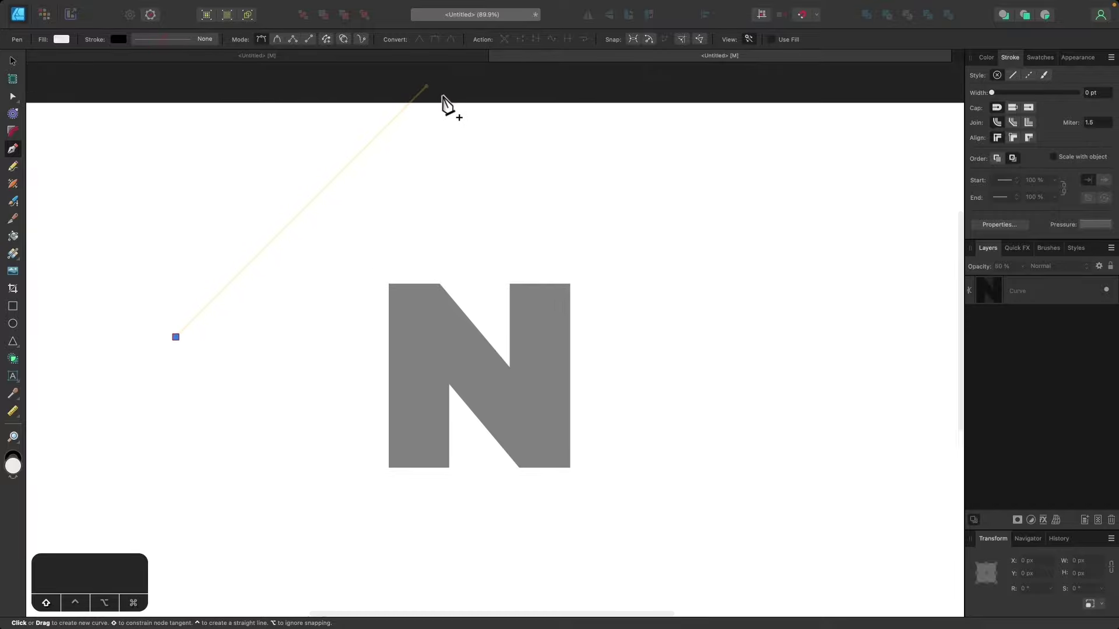
click(438, 75)
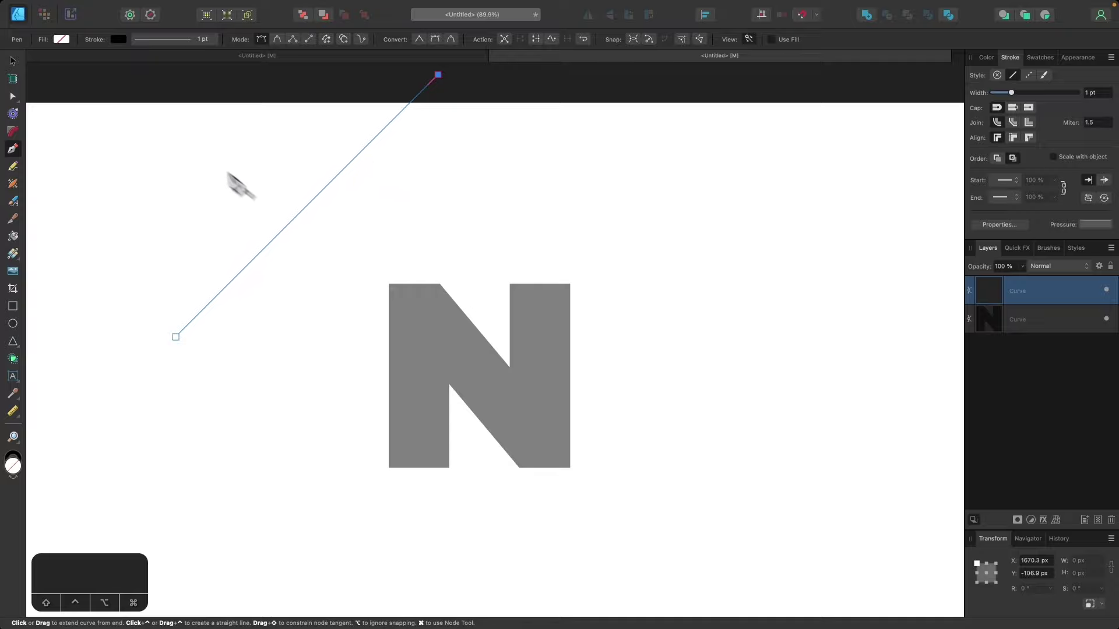
click(13, 60)
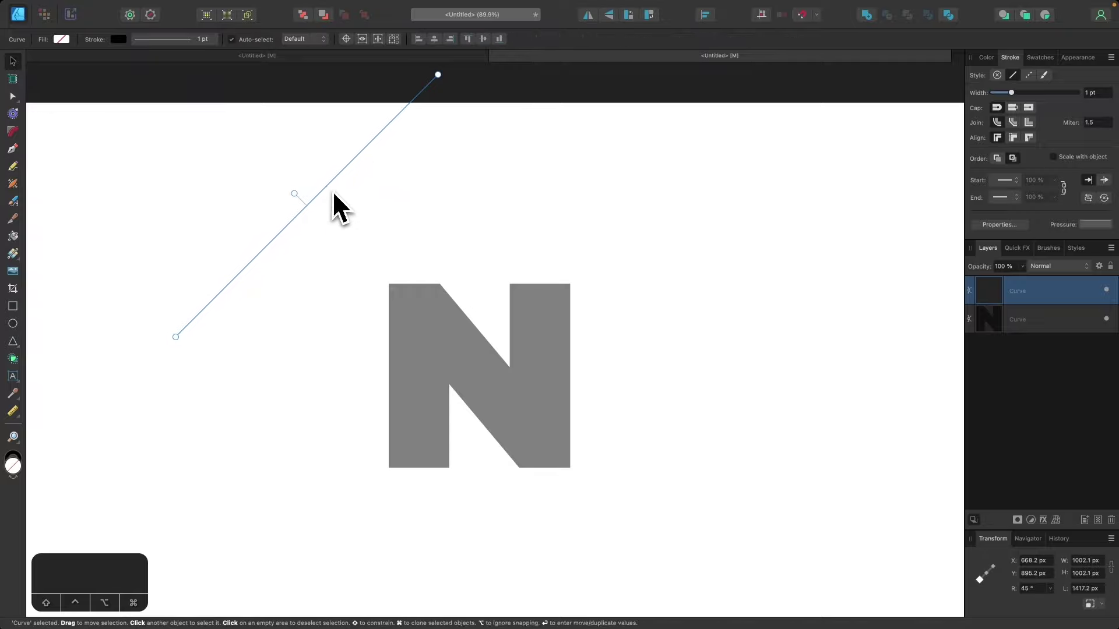
Step: Drag the diagonal line over the N's top-left corner, ending at X 842.9 px, Y 1187.8 px
drag(318, 170, 398, 316)
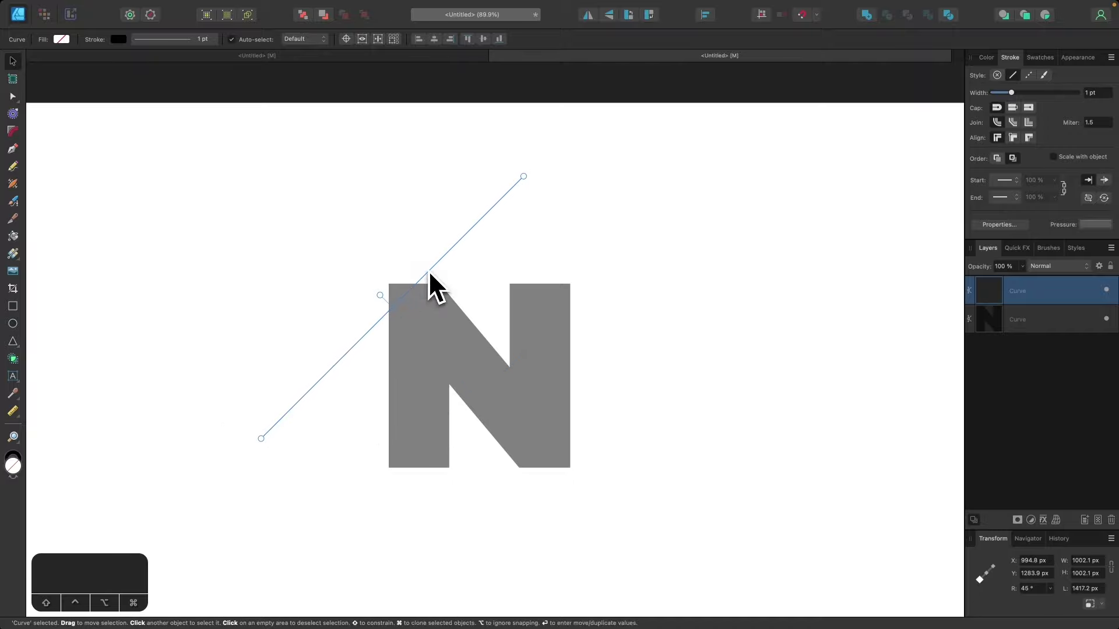
drag(430, 273, 389, 249)
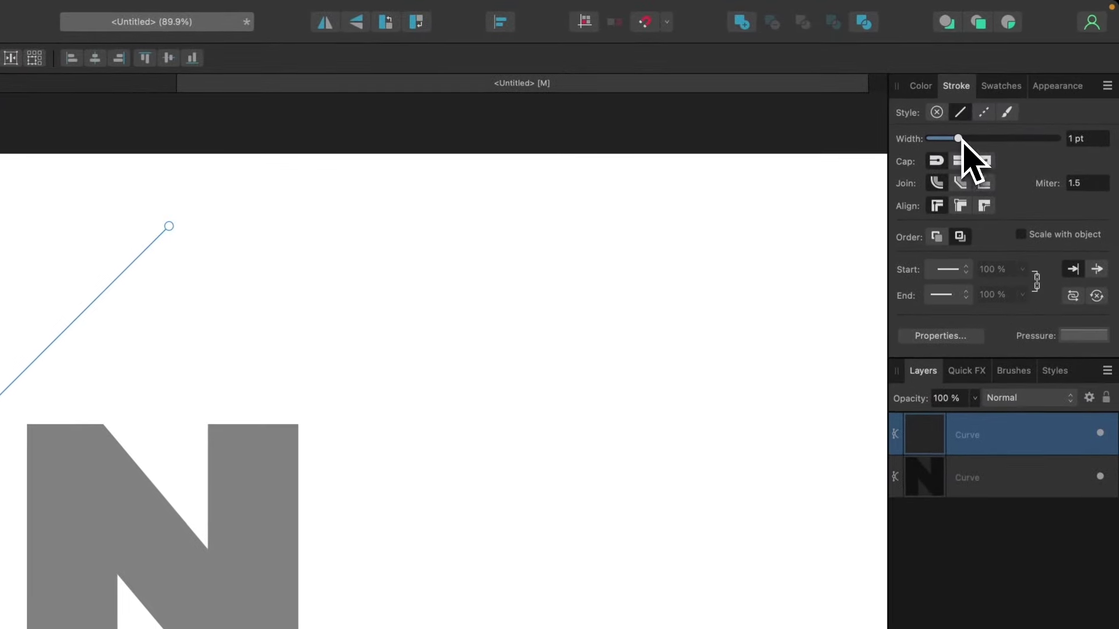
Step: Taper the line's stroke with a Pressure graph node, thin at the lower end, and set width to 31 pt
drag(964, 133, 984, 133)
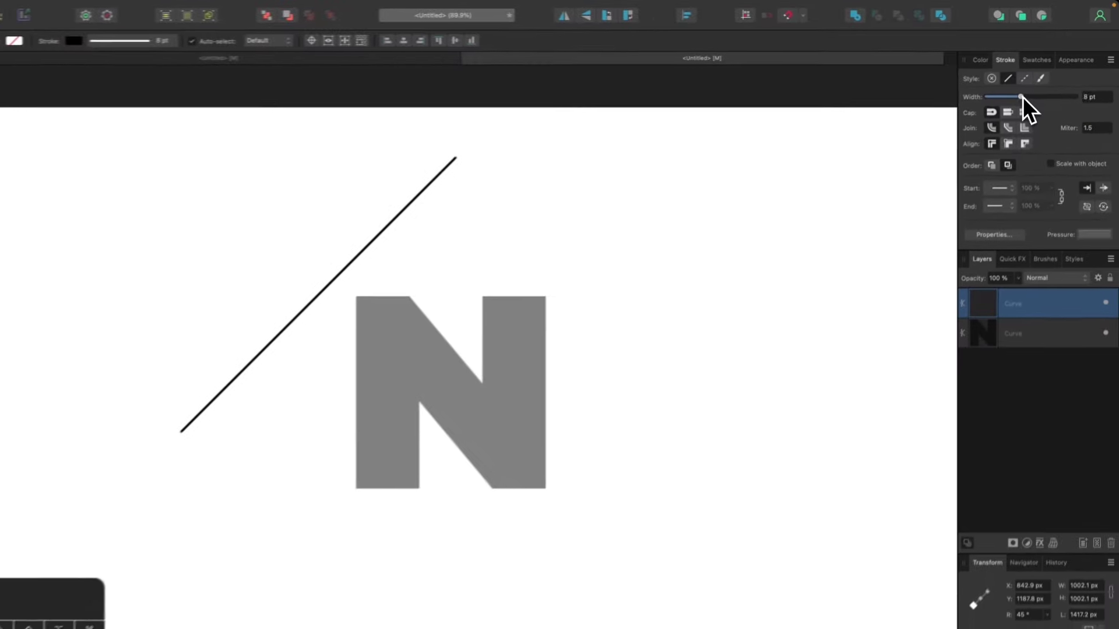
drag(1022, 97, 1044, 96)
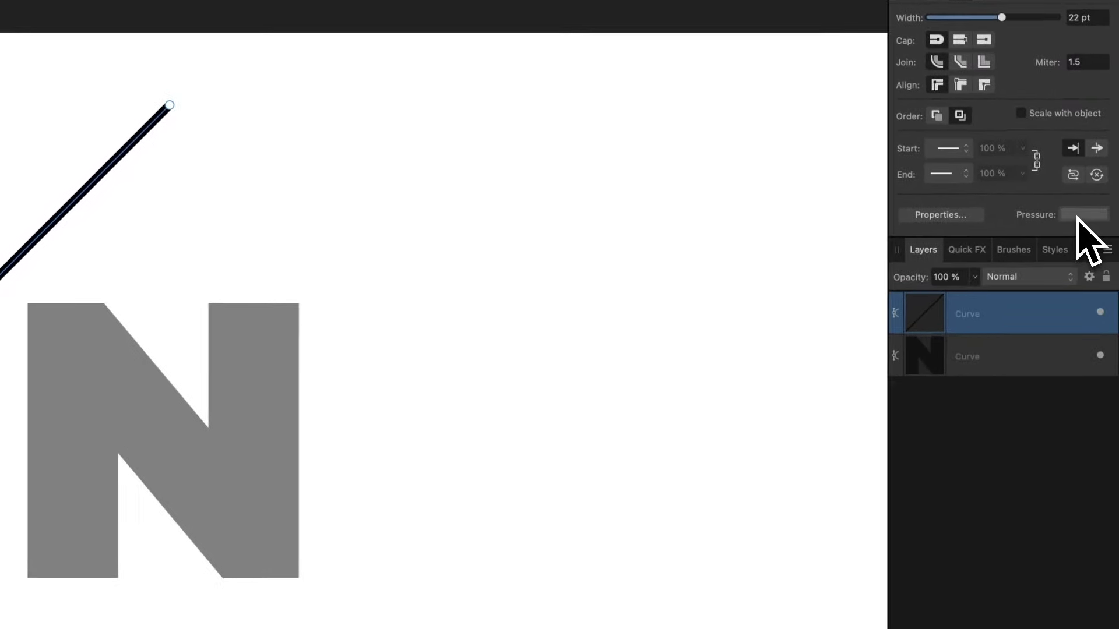
click(1090, 227)
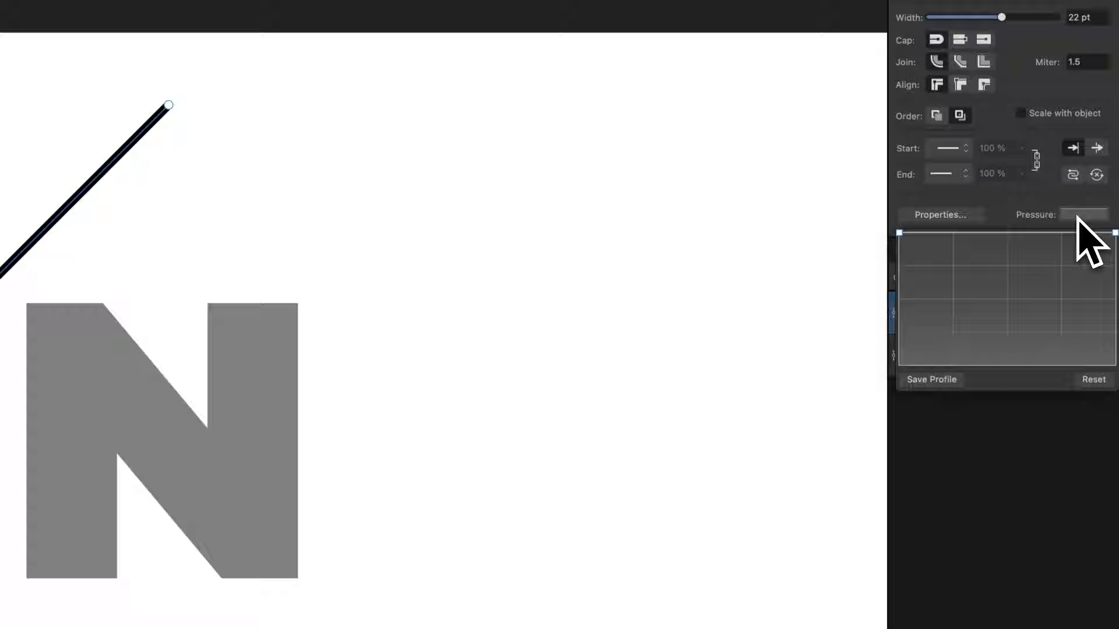
click(1009, 234)
drag(1010, 235, 888, 384)
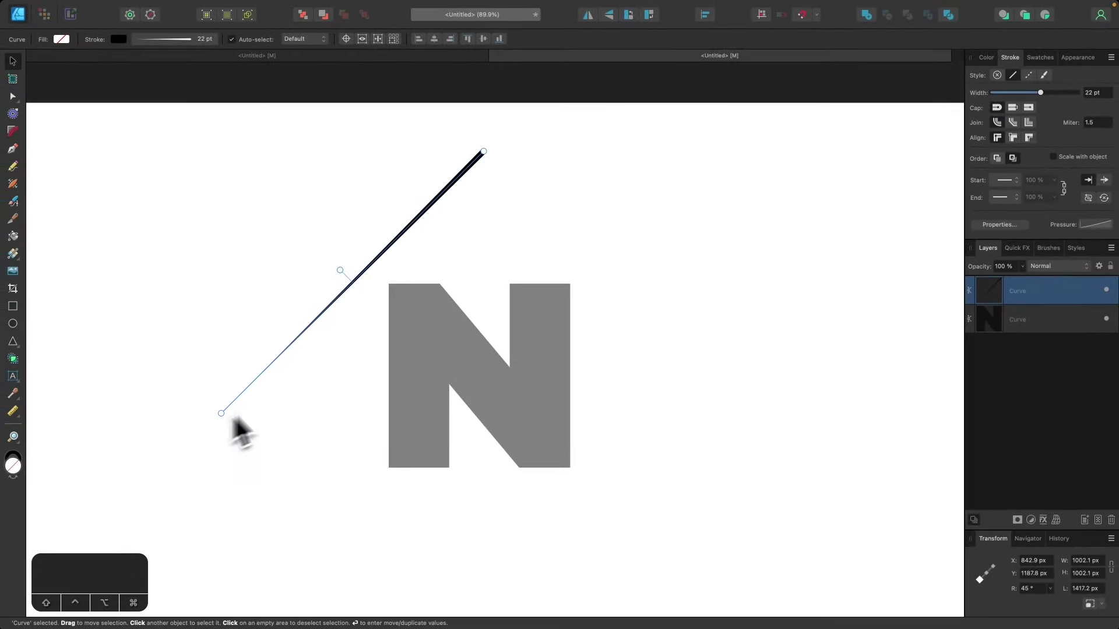
drag(1040, 93, 1049, 94)
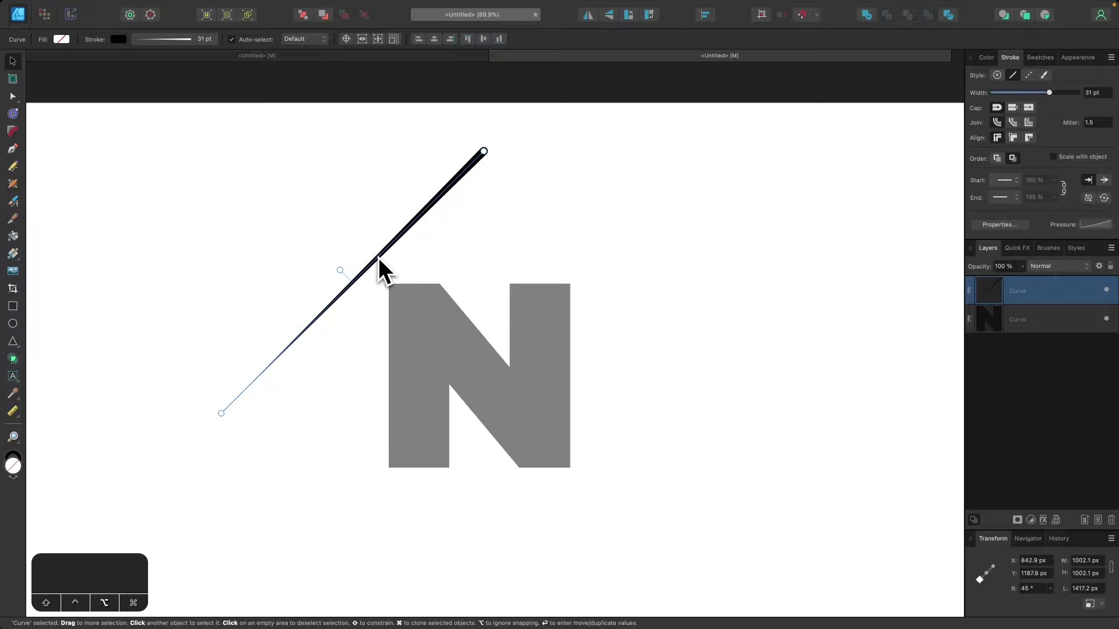
Step: Alt-drag an offset copy of the tapered line and repeat it with Cmd+J into parallel stripes
drag(378, 257, 388, 262)
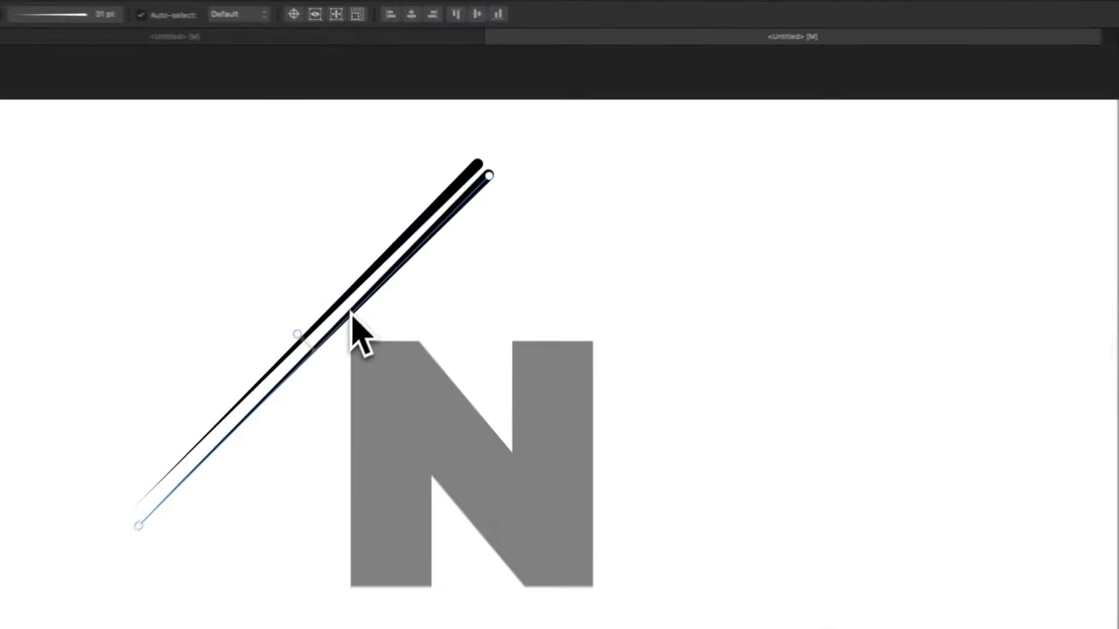
drag(352, 315, 331, 340)
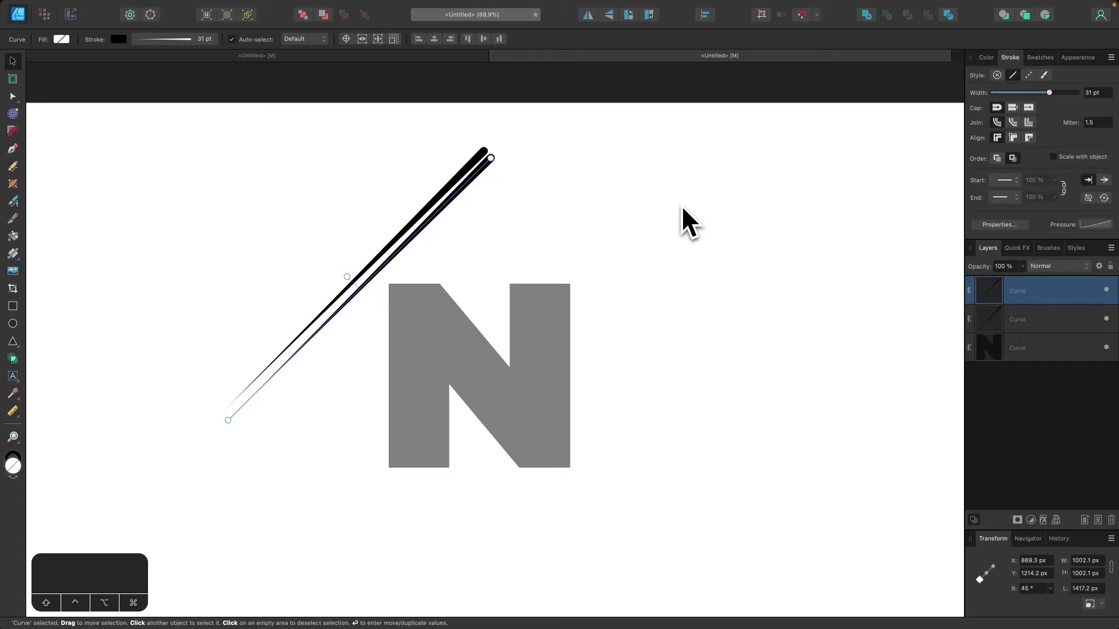
key(super+j)
key(super+j)
key(super+j)
key(super+j)
key(super+j)
key(super+j)
key(super+j)
key(super+j)
key(super+j)
key(super+j)
key(super+j)
key(super+j)
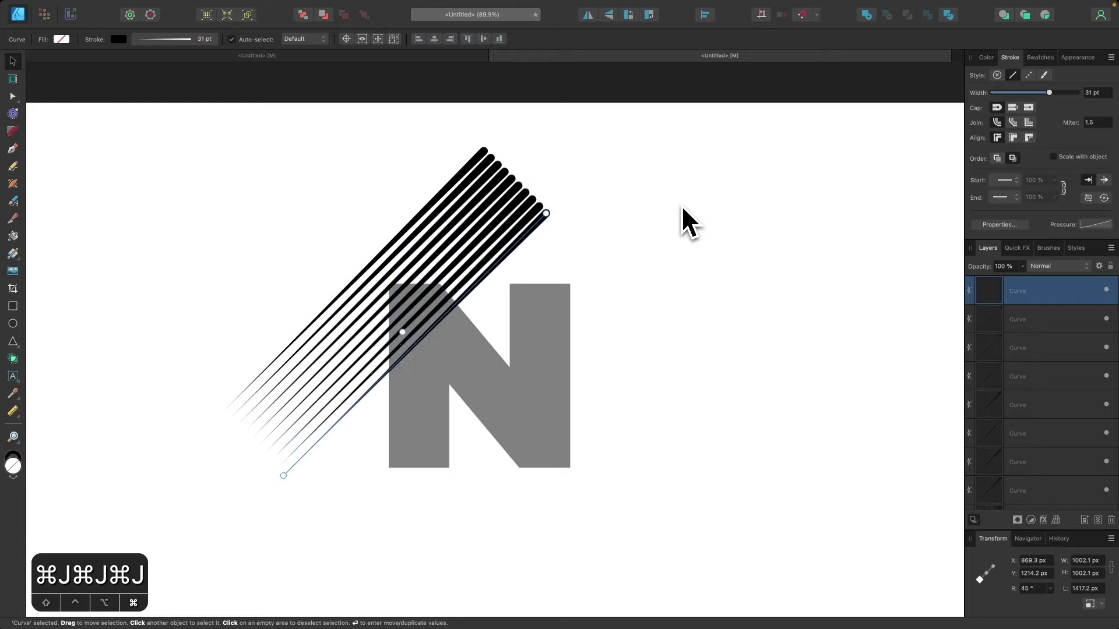
key(super+j)
key(super+j)
key(super+j)
key(super+j)
key(super+j)
key(super+j)
key(super+j)
key(super+j)
key(super+j)
key(super+j)
key(super+j)
key(super+j)
key(super+j)
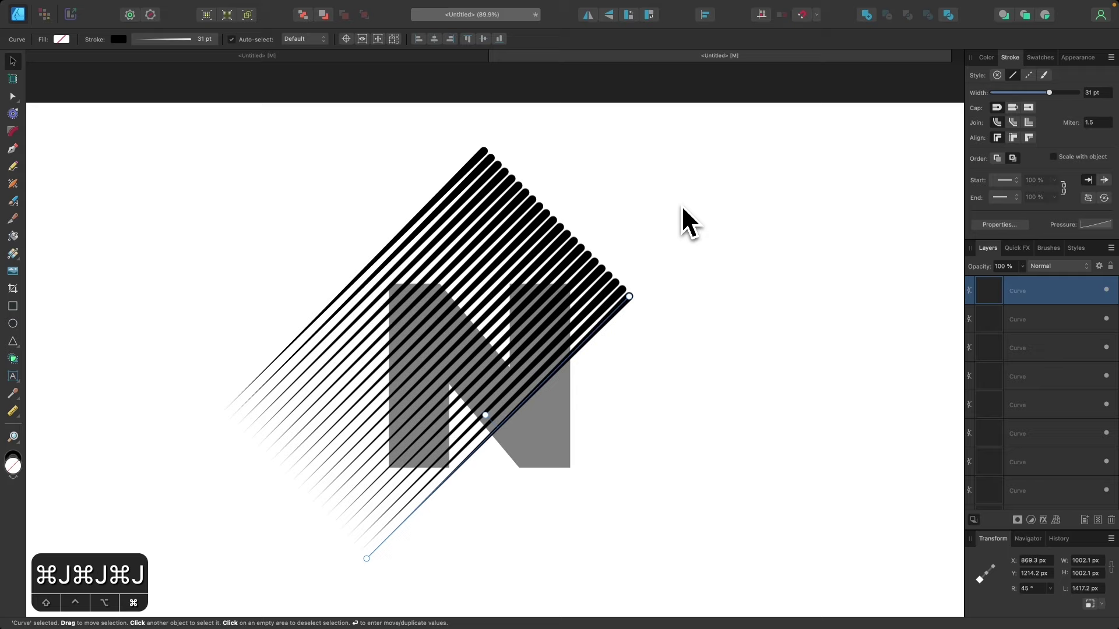
key(super+j)
key(super+j)
key(super+j)
key(super+j)
key(super+j)
key(super+j)
key(super+j)
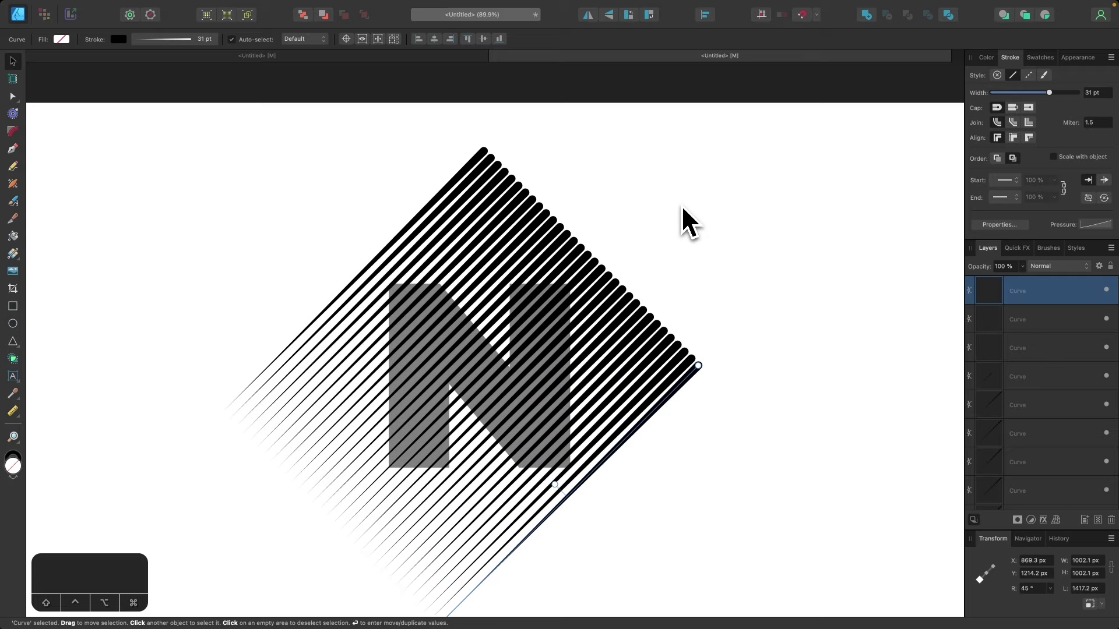
Step: Marquee-select all 33 objects, the stripes and the faded N
scroll(681, 204, down, 1)
scroll(680, 204, down, 3)
scroll(681, 205, right, 2)
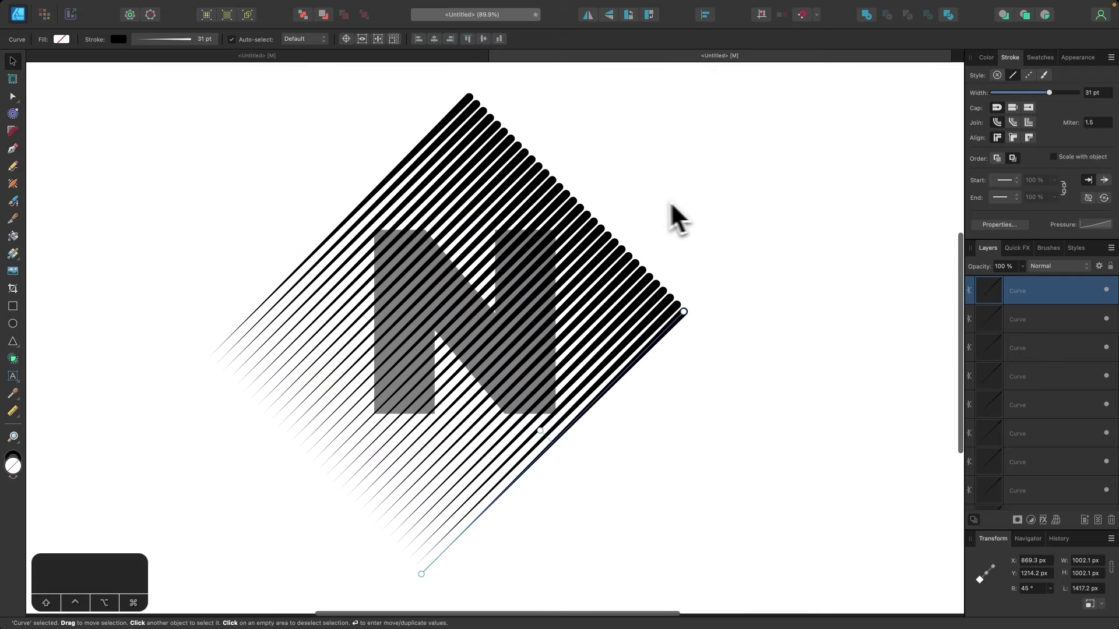
scroll(588, 269, down, 1)
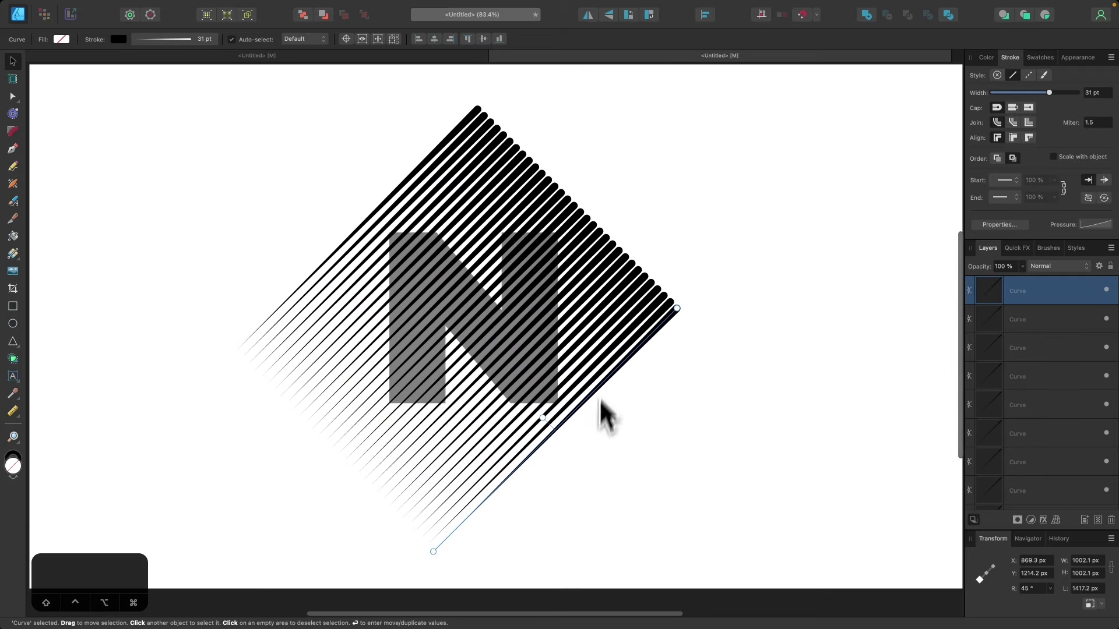
drag(790, 580, 215, 145)
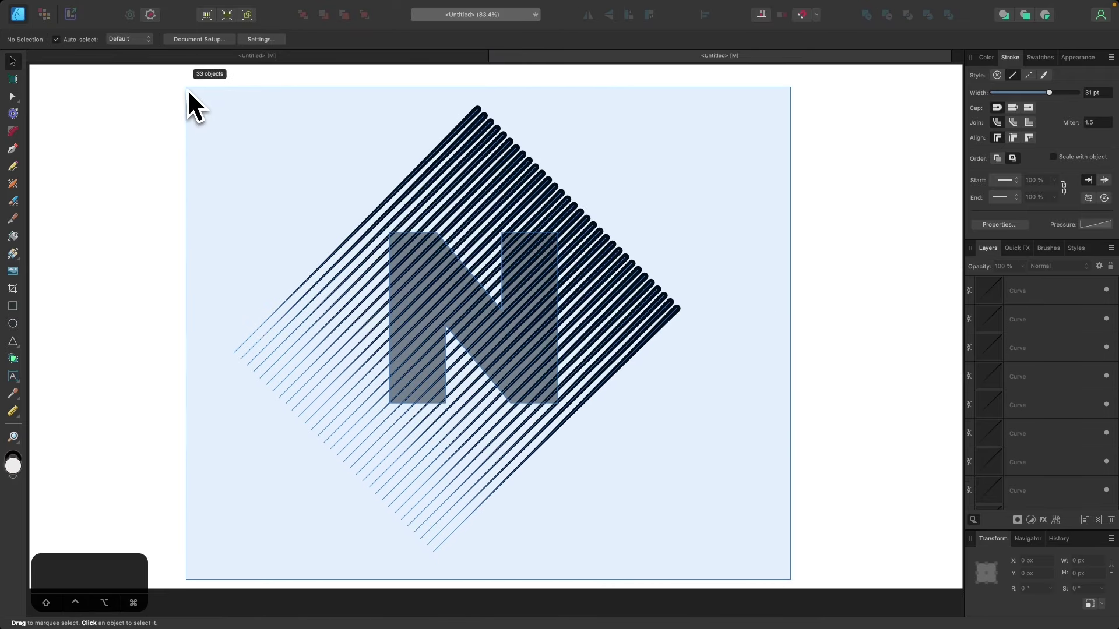
drag(187, 89, 187, 89)
scroll(492, 307, up, 5)
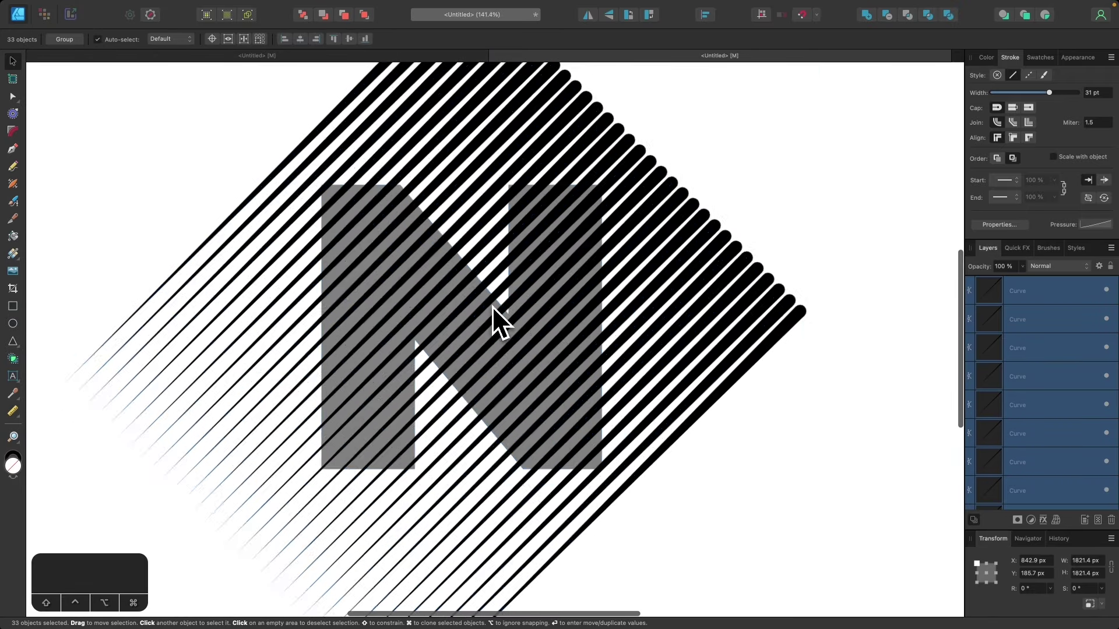
scroll(492, 307, down, 3)
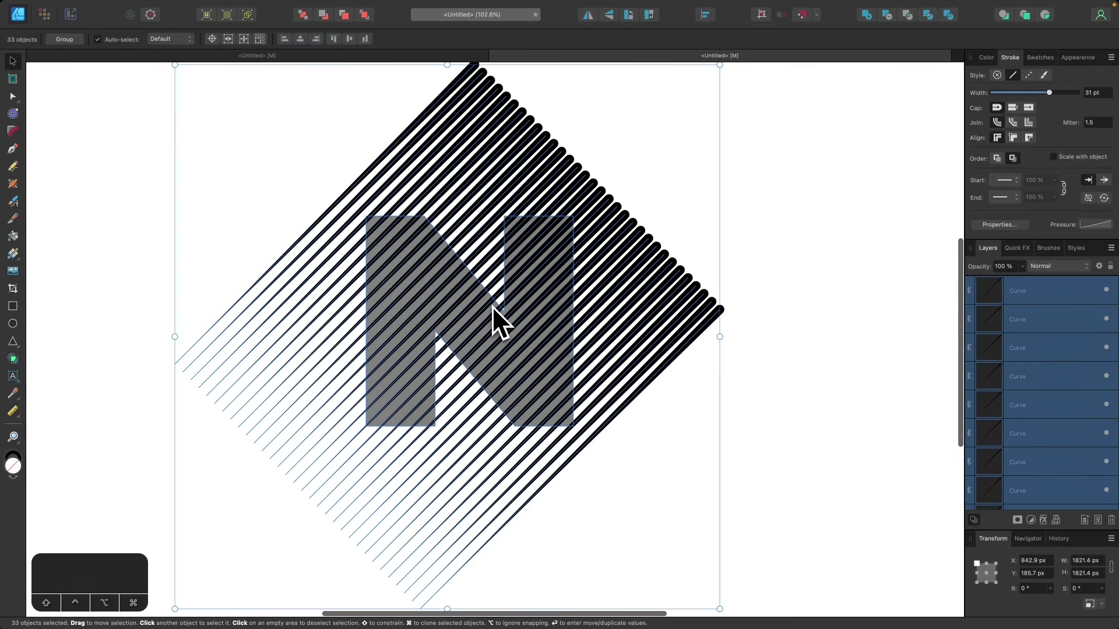
click(13, 358)
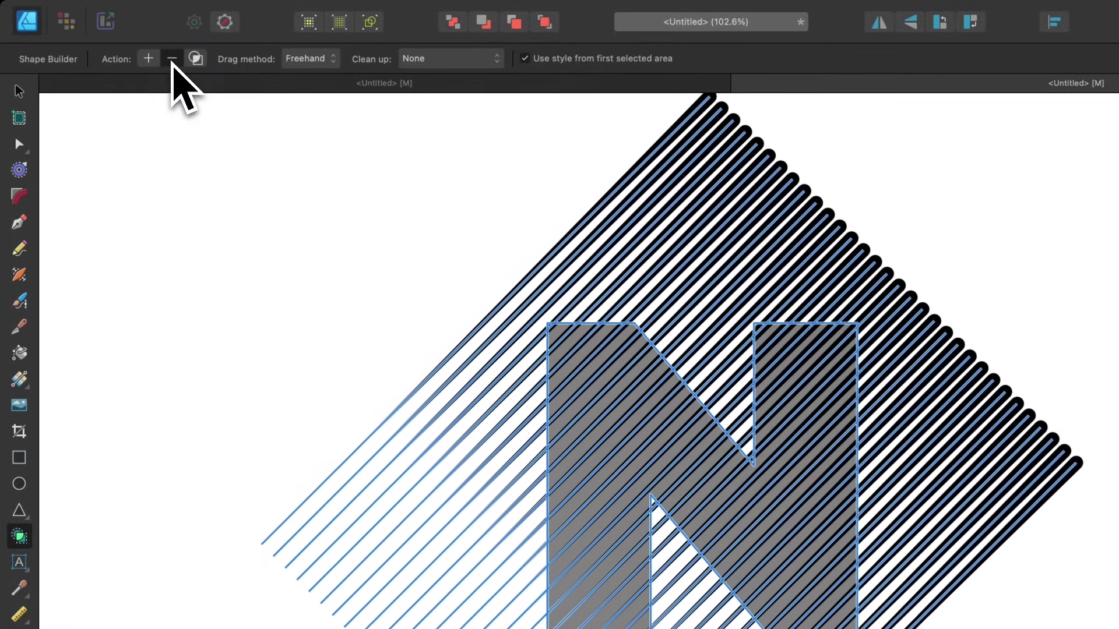
Step: Set Shape Builder to Subtract and remove stripe parts left of and below the N and in its lower notch
click(172, 58)
scroll(367, 387, up, 3)
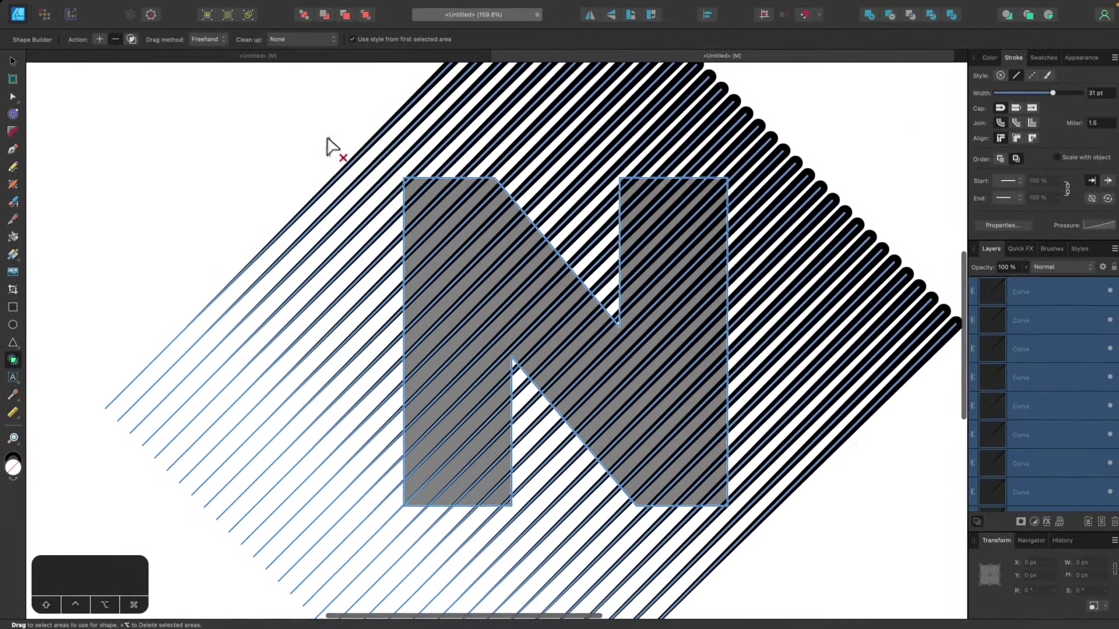
mouse_move(326, 139)
mouse_down()
mouse_move(348, 279)
mouse_move(350, 501)
mouse_move(363, 526)
mouse_move(421, 555)
mouse_move(534, 570)
mouse_move(767, 578)
mouse_up()
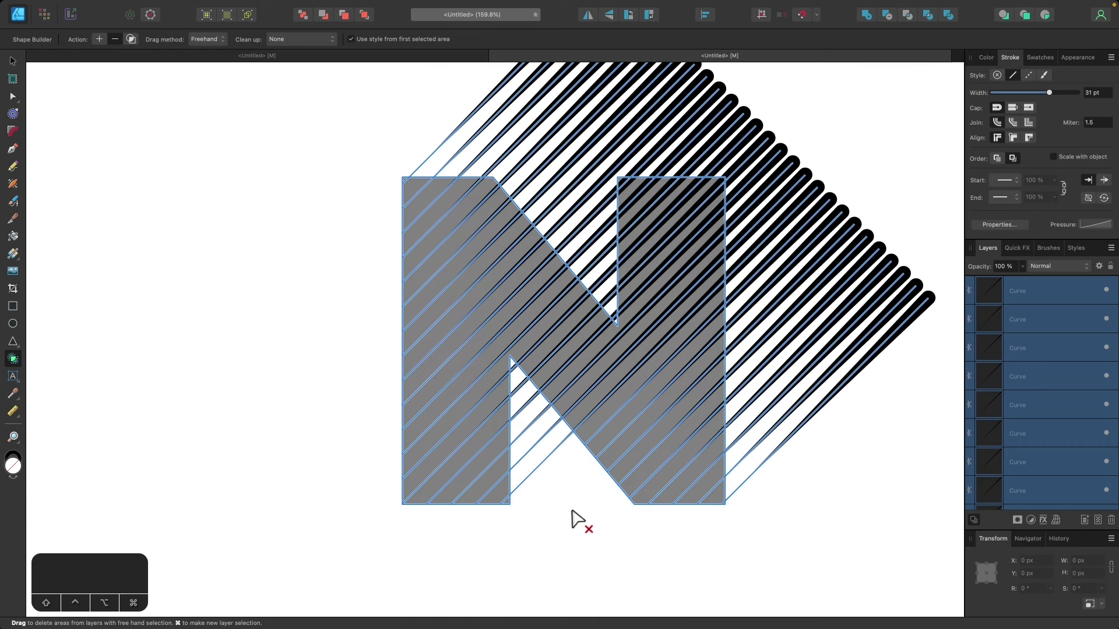
scroll(585, 513, up, 3)
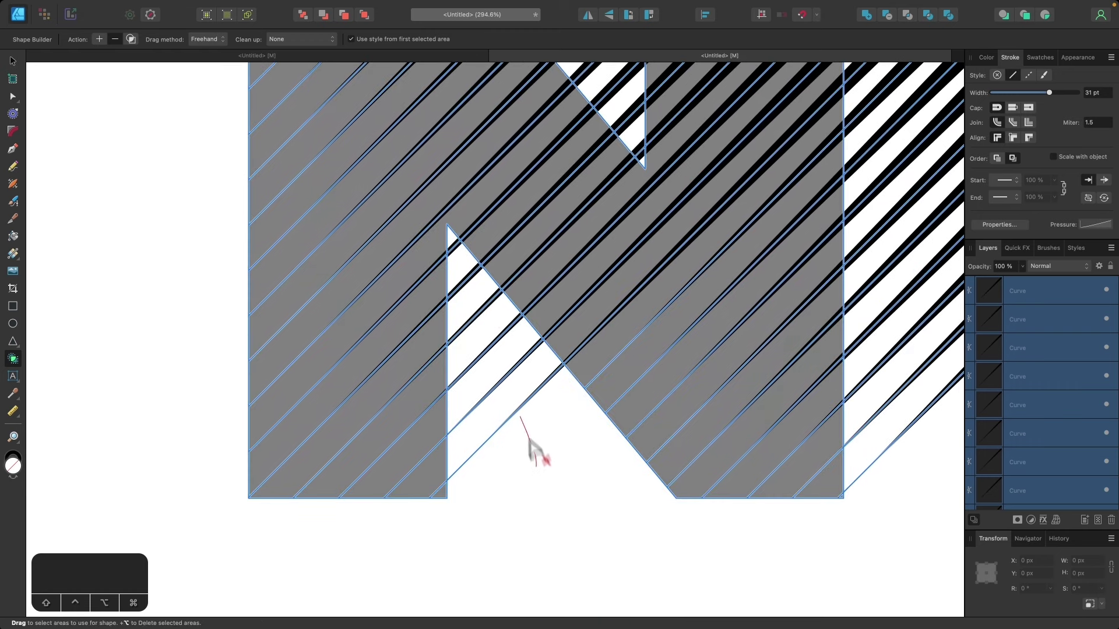
drag(530, 446, 469, 294)
drag(453, 257, 460, 257)
Step: Remove the stripe parts above and right of the N and in its upper notch
scroll(512, 402, down, 3)
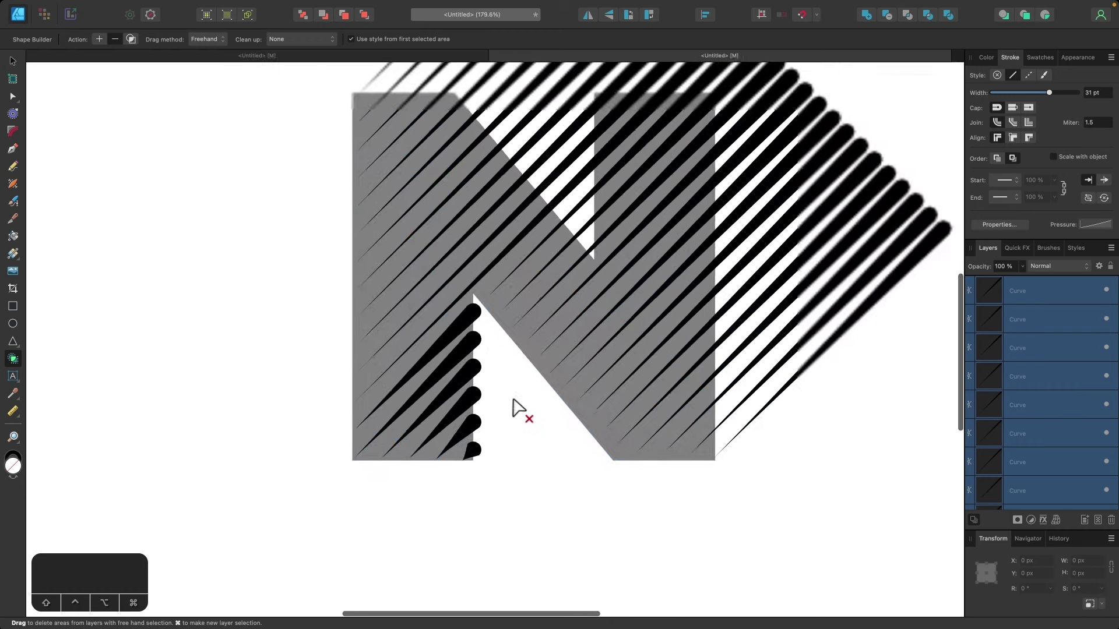
scroll(513, 398, up, 2)
scroll(513, 398, right, 1)
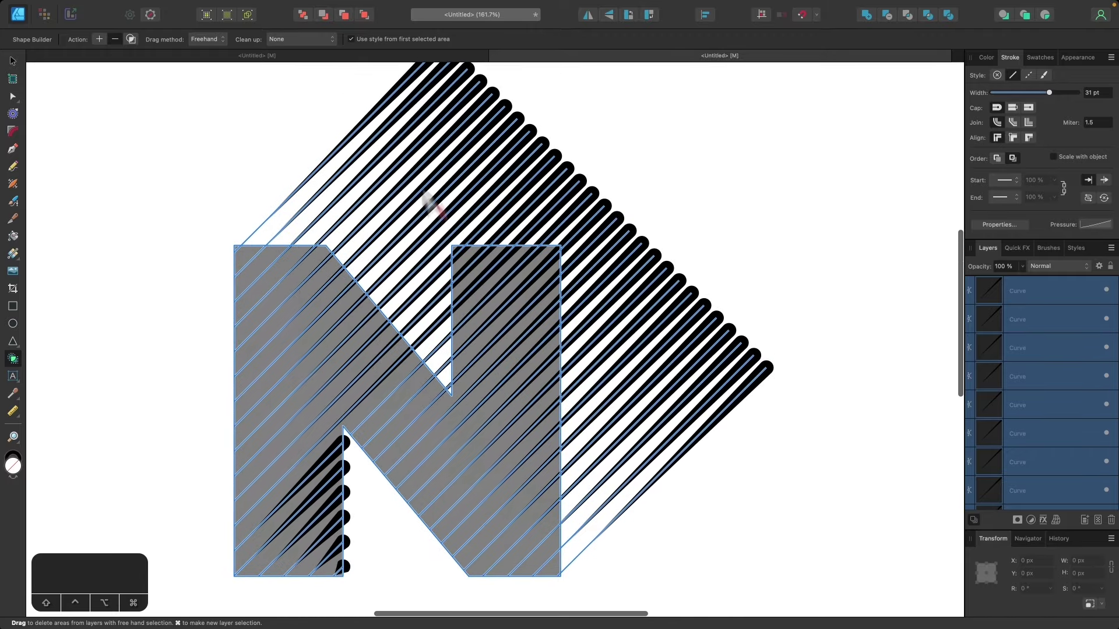
mouse_move(370, 88)
mouse_down()
mouse_move(583, 250)
mouse_move(711, 455)
mouse_move(744, 474)
mouse_up()
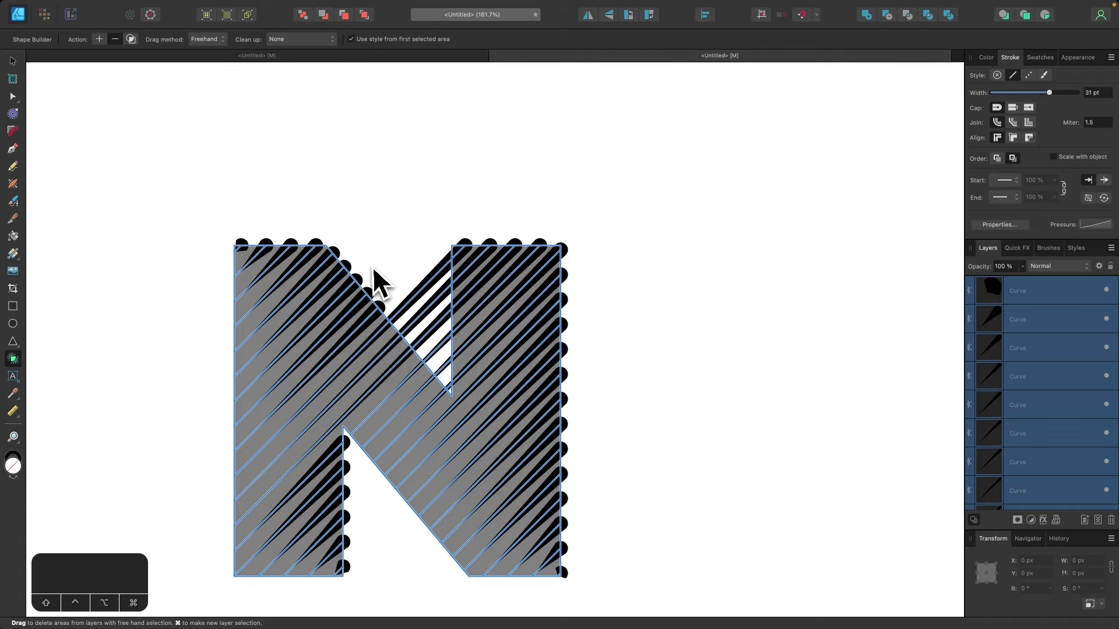
scroll(372, 266, up, 5)
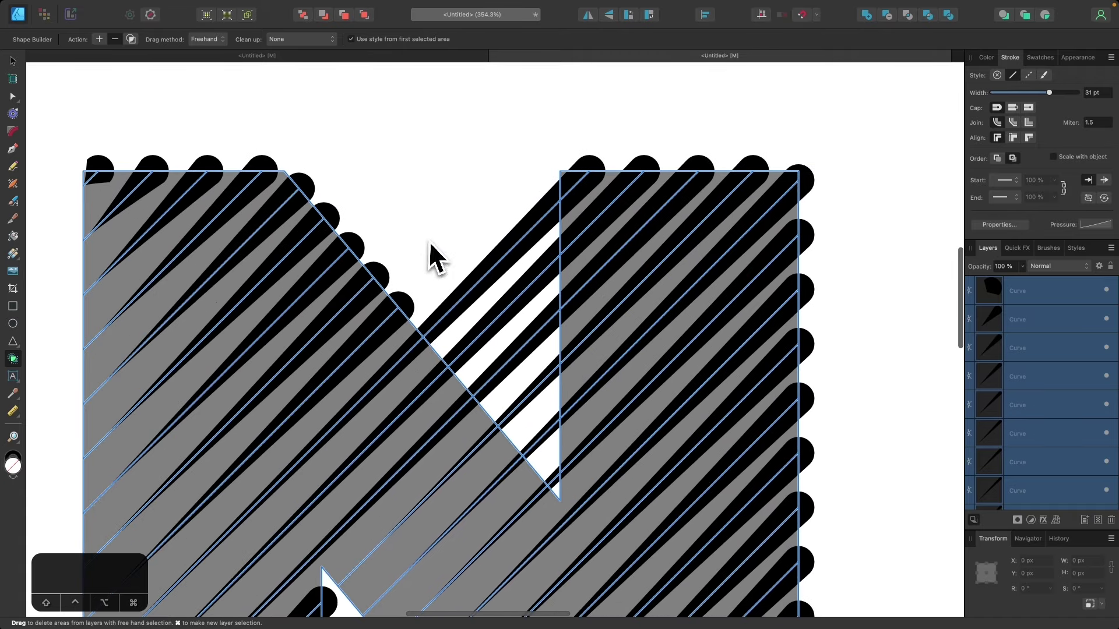
mouse_move(443, 230)
mouse_down()
mouse_move(508, 312)
mouse_move(536, 411)
mouse_up()
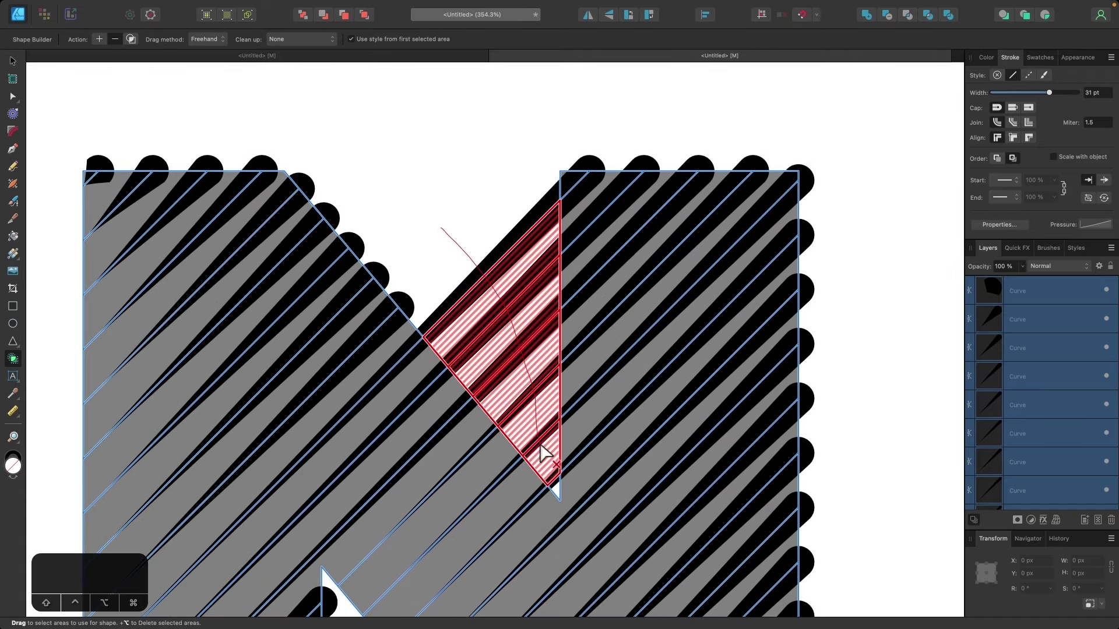
drag(541, 452, 539, 453)
scroll(594, 450, down, 6)
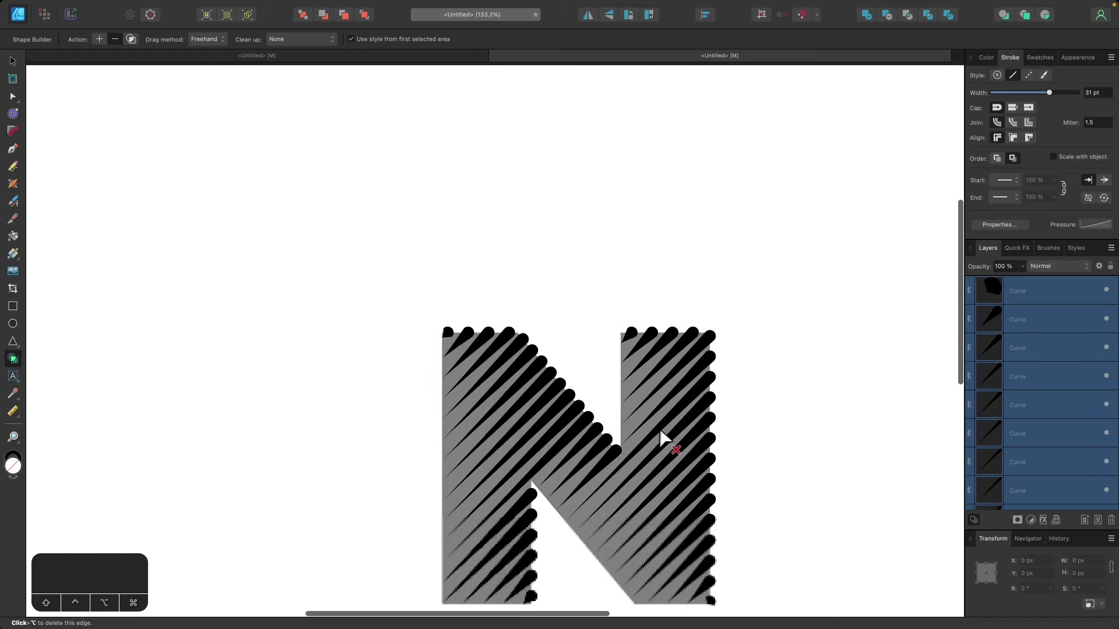
scroll(662, 438, down, 5)
scroll(662, 439, right, 4)
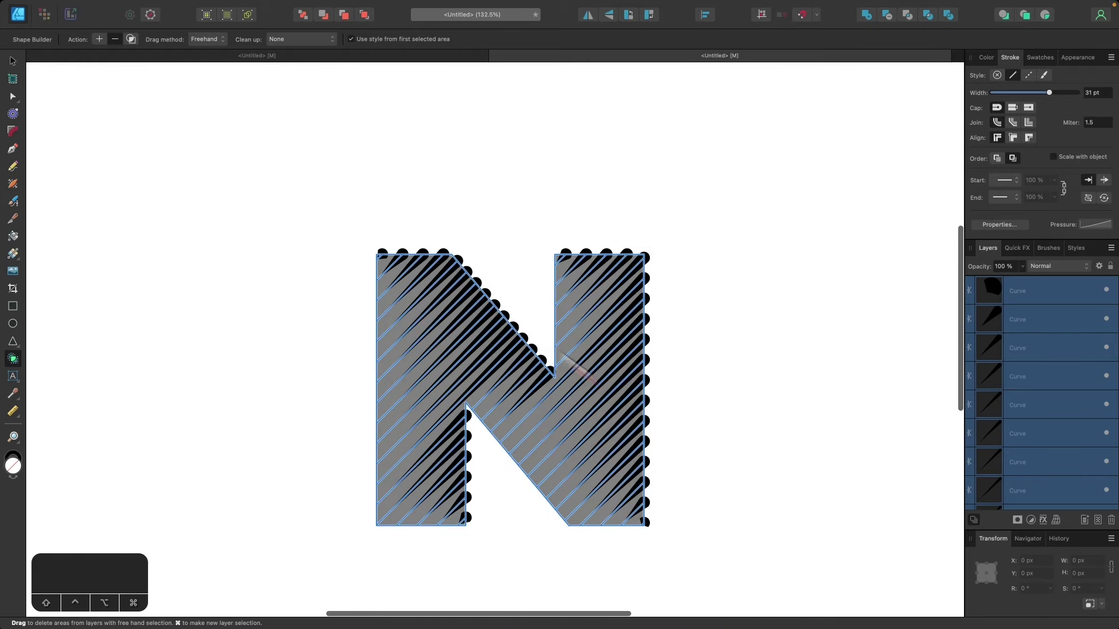
Step: Select the grey N guide shape and delete it
click(13, 61)
click(333, 197)
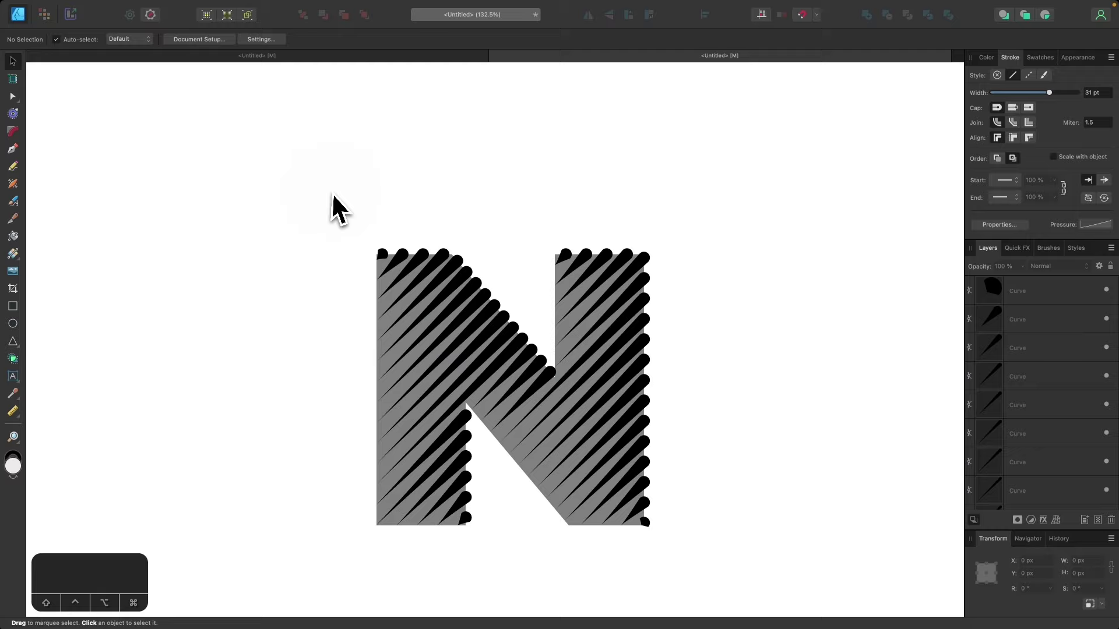
scroll(396, 491, up, 5)
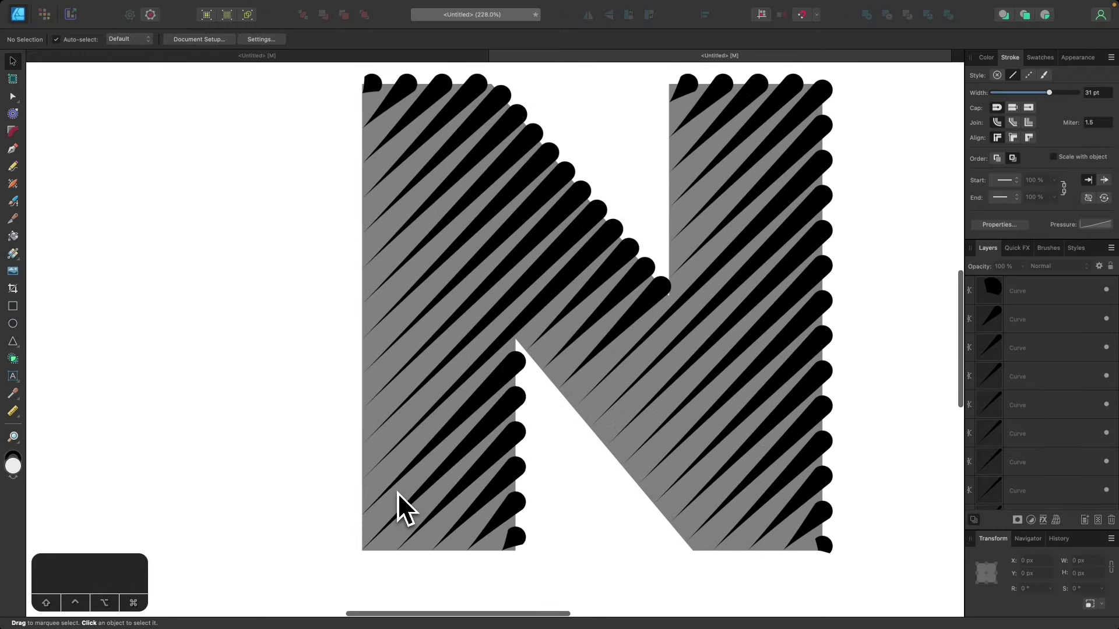
click(362, 457)
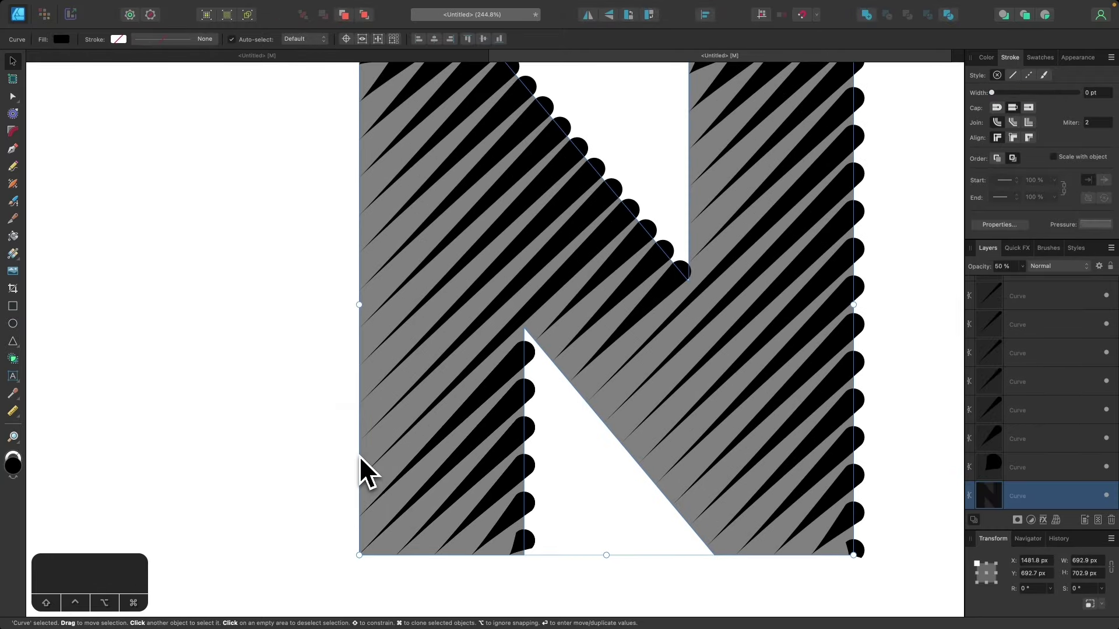
key(Delete)
scroll(359, 455, down, 7)
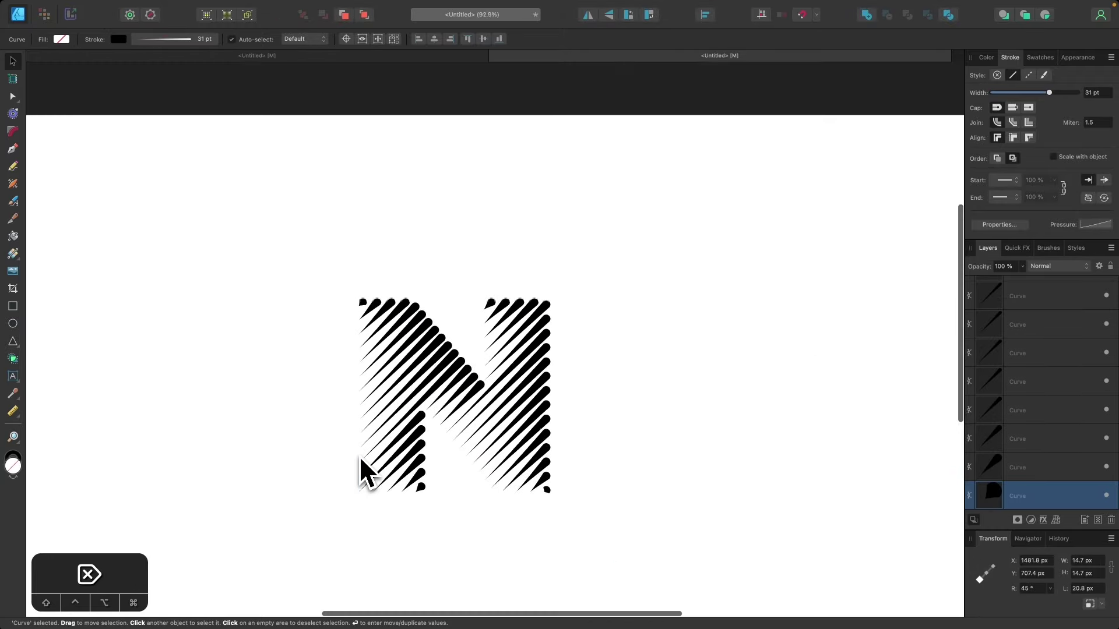
scroll(359, 456, up, 2)
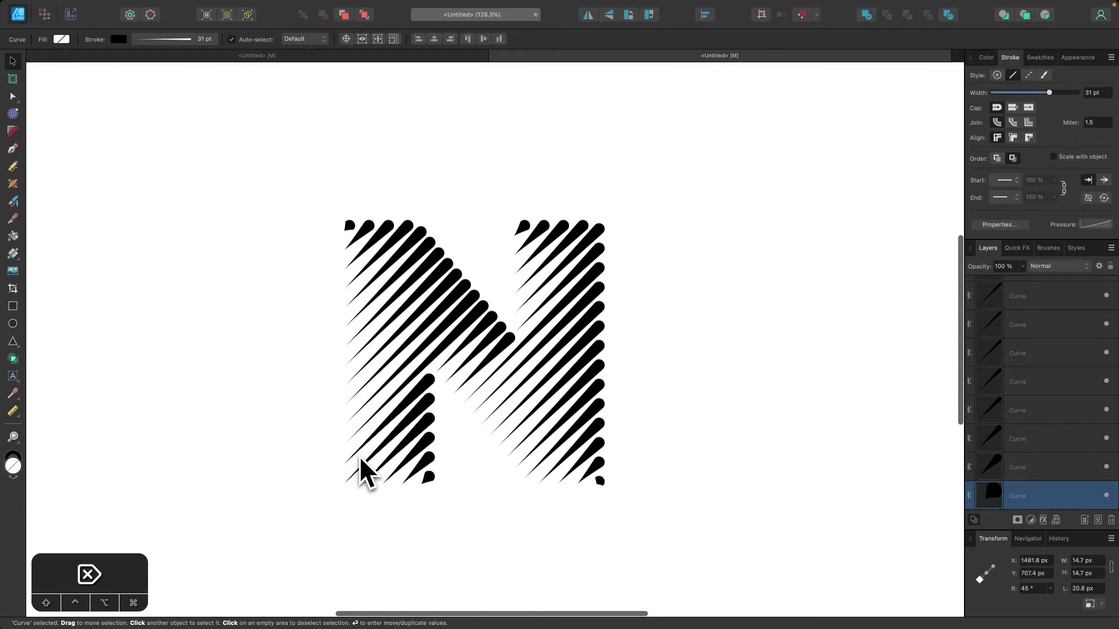
Step: Select all 27 stripe curves and set their stroke width to 32 pt
drag(670, 533, 277, 175)
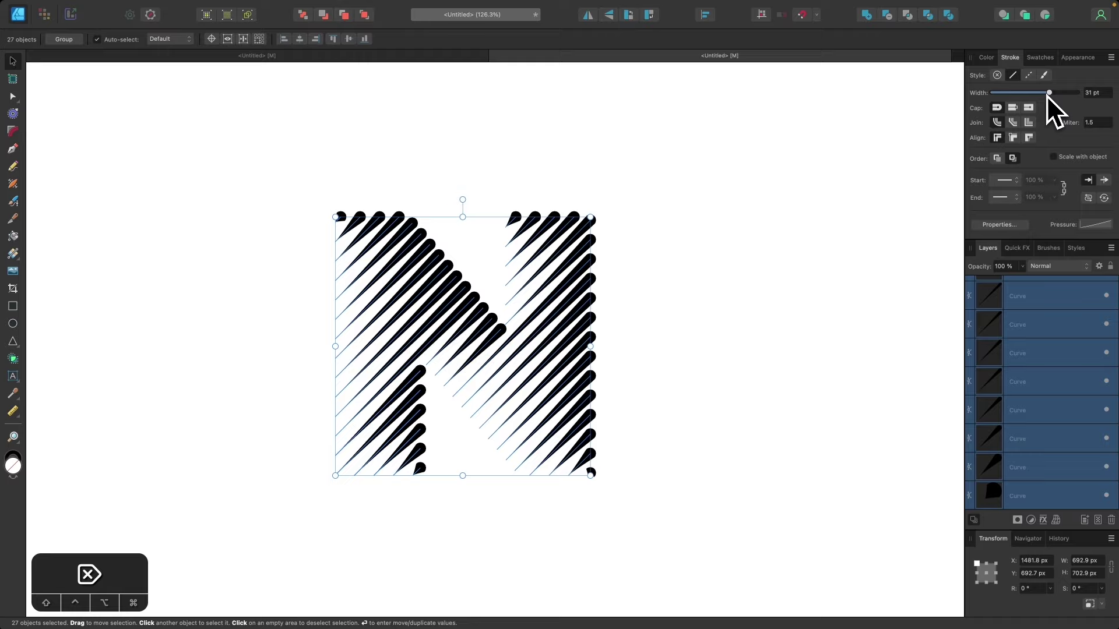
mouse_move(1046, 96)
mouse_down()
mouse_move(1037, 98)
mouse_move(1063, 101)
mouse_move(1028, 97)
mouse_move(1050, 95)
mouse_up()
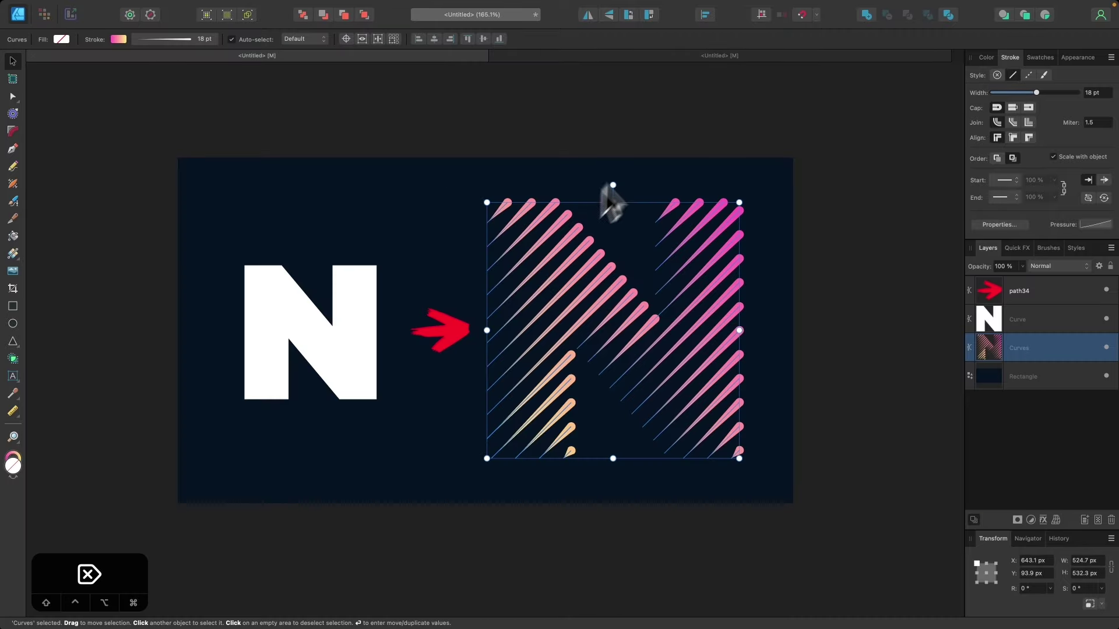
click(734, 57)
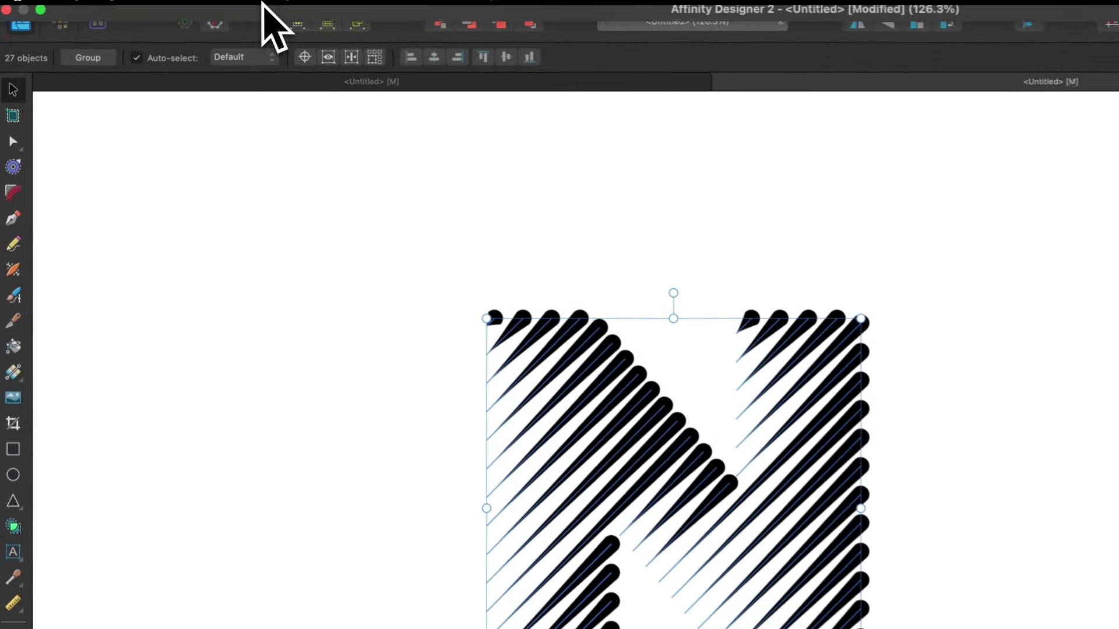
Step: Merge all the stripes into one curves object with Layer > Geometry > Merge Curves
click(201, 7)
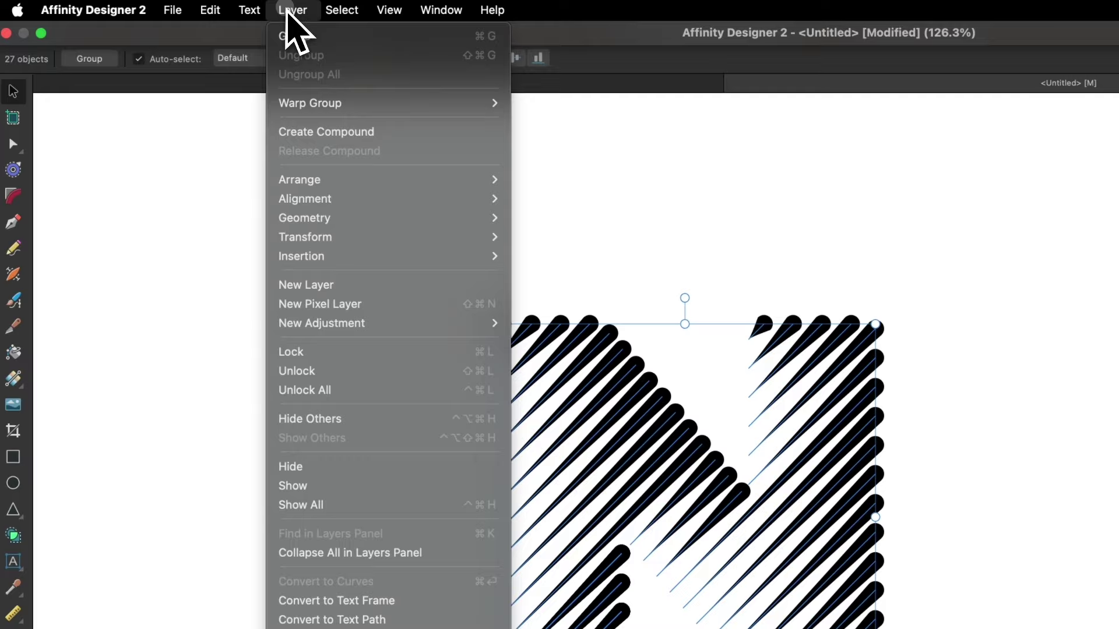
mouse_move(385, 222)
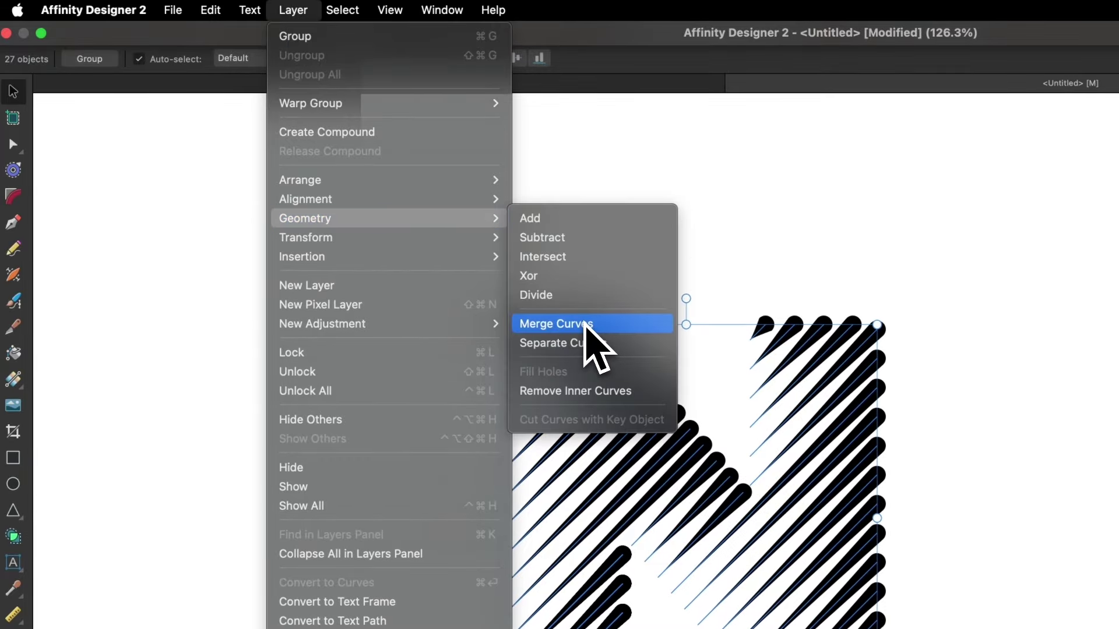
click(584, 324)
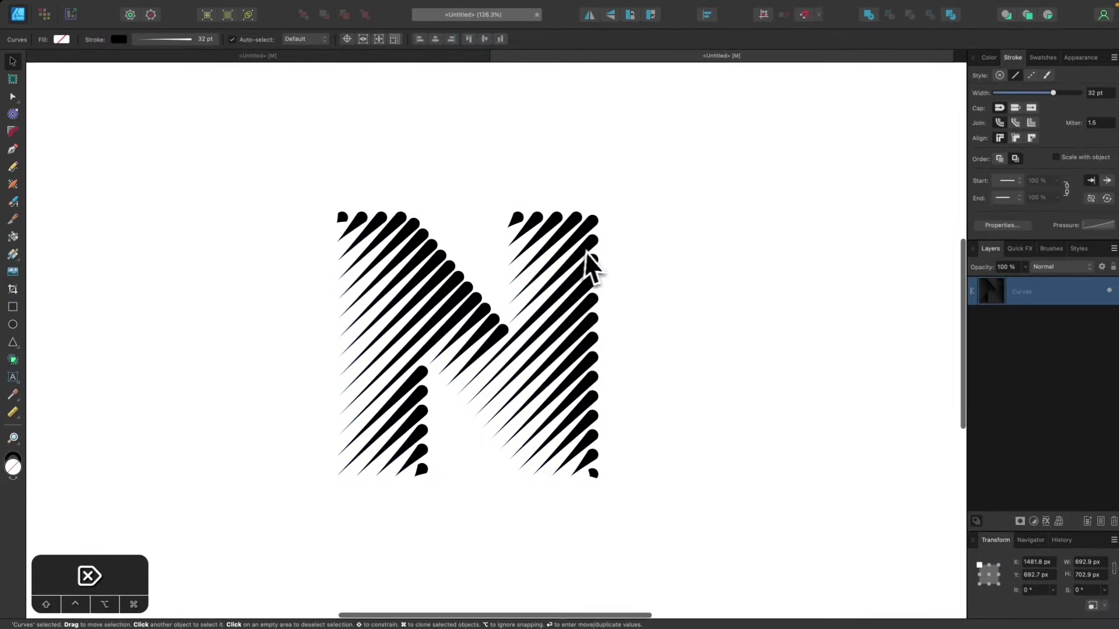
Step: Apply a linear gradient to the merged object's stroke with the Gradient tool
click(13, 254)
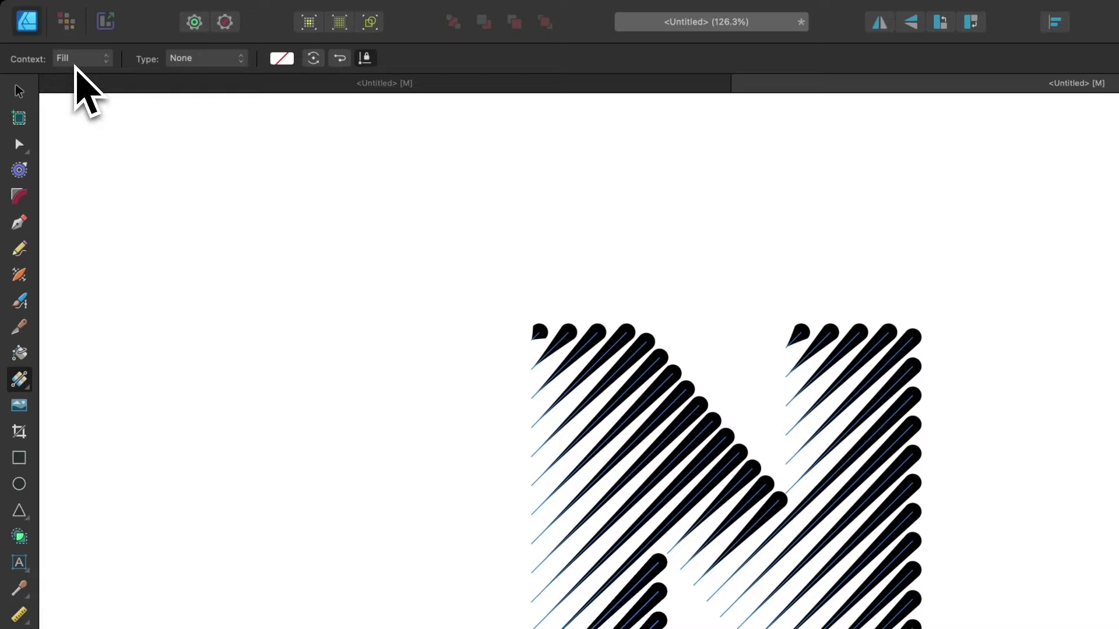
click(77, 58)
click(77, 78)
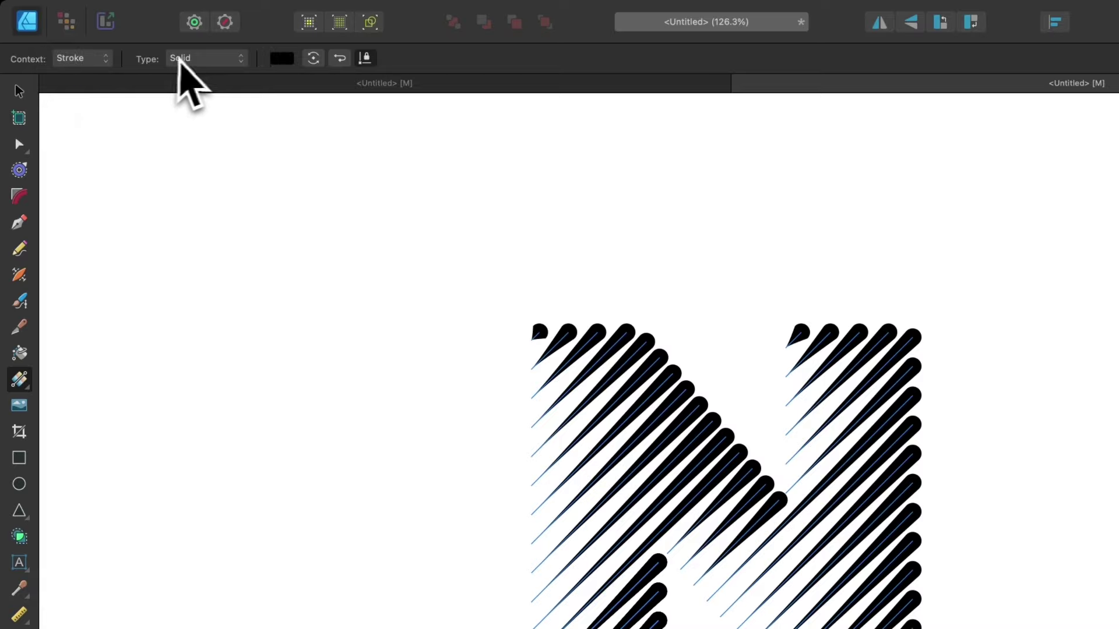
click(192, 58)
click(196, 82)
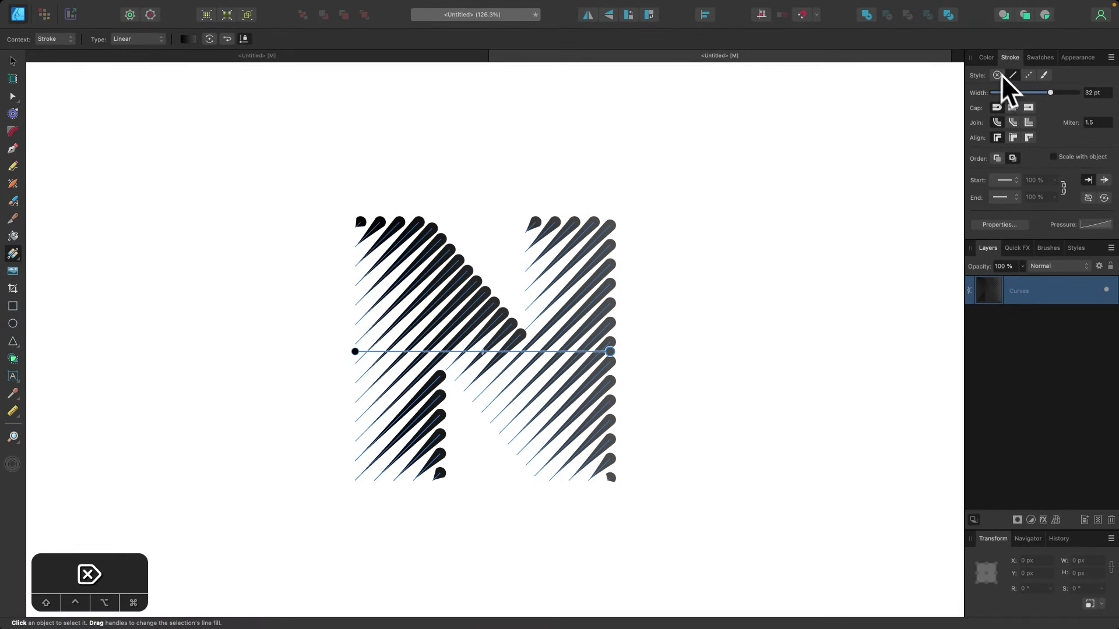
Step: Set the gradient's end stop to yellow-orange and its start stop to pinkish red (FF0046)
click(986, 57)
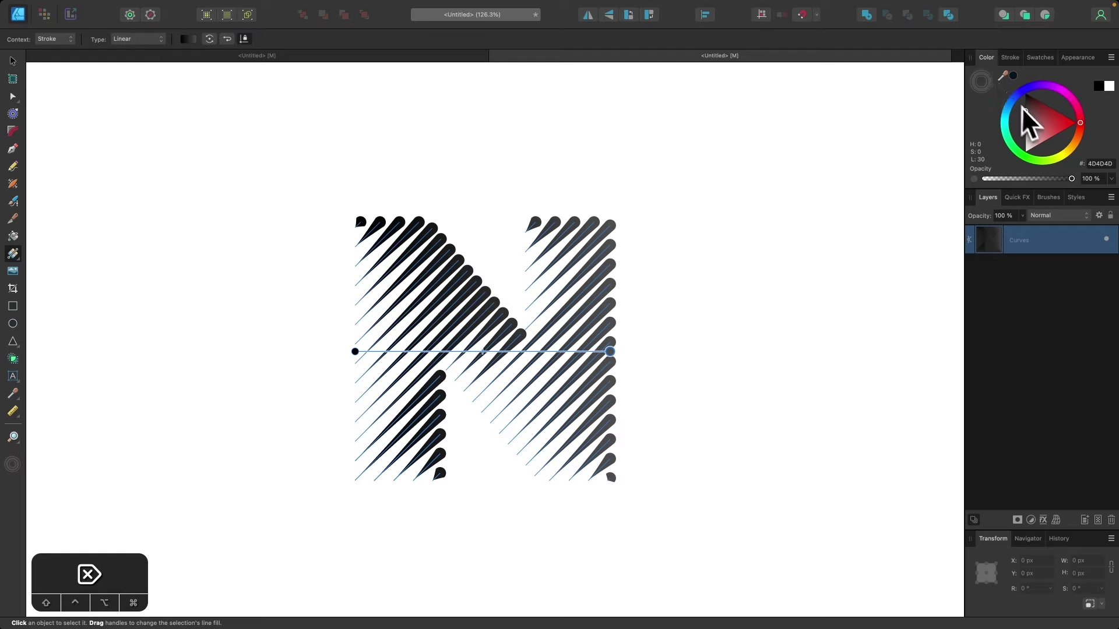
mouse_move(1065, 153)
mouse_down()
mouse_move(1074, 151)
mouse_move(1052, 138)
mouse_move(1050, 150)
mouse_move(1076, 152)
mouse_up()
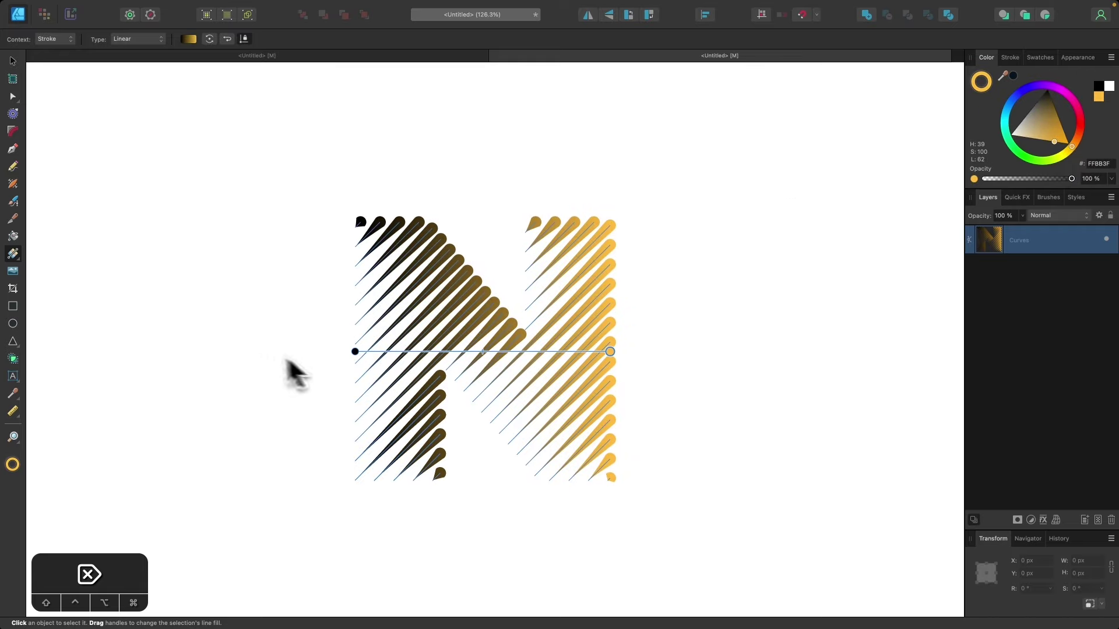
click(355, 351)
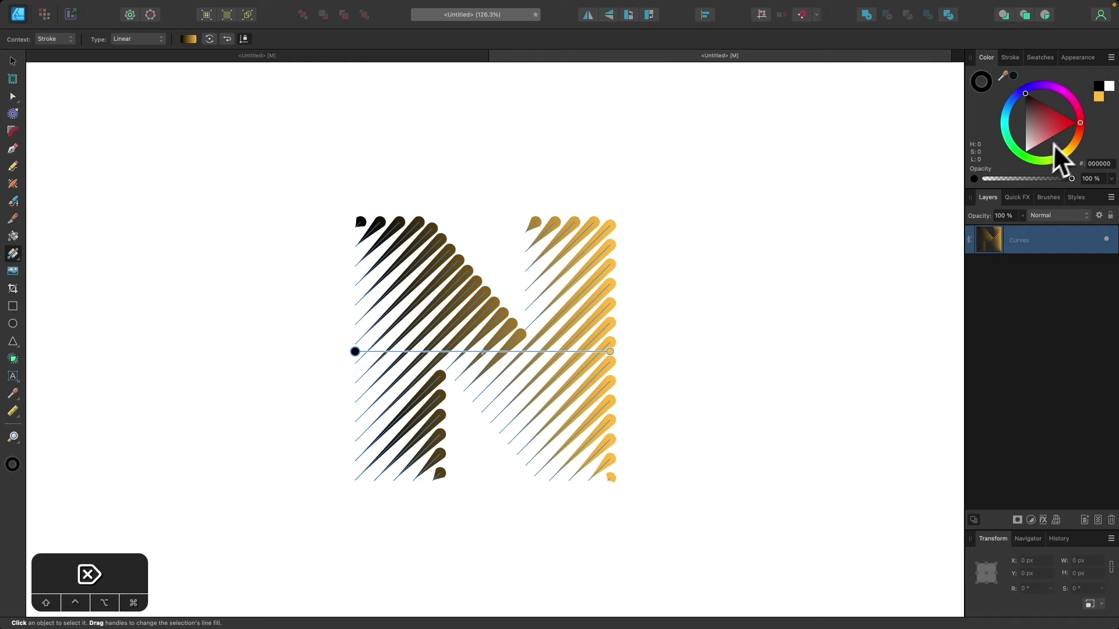
drag(1054, 145, 1083, 112)
Step: Run the gradient diagonally from below-left of the N to above-right of it
drag(354, 352, 297, 500)
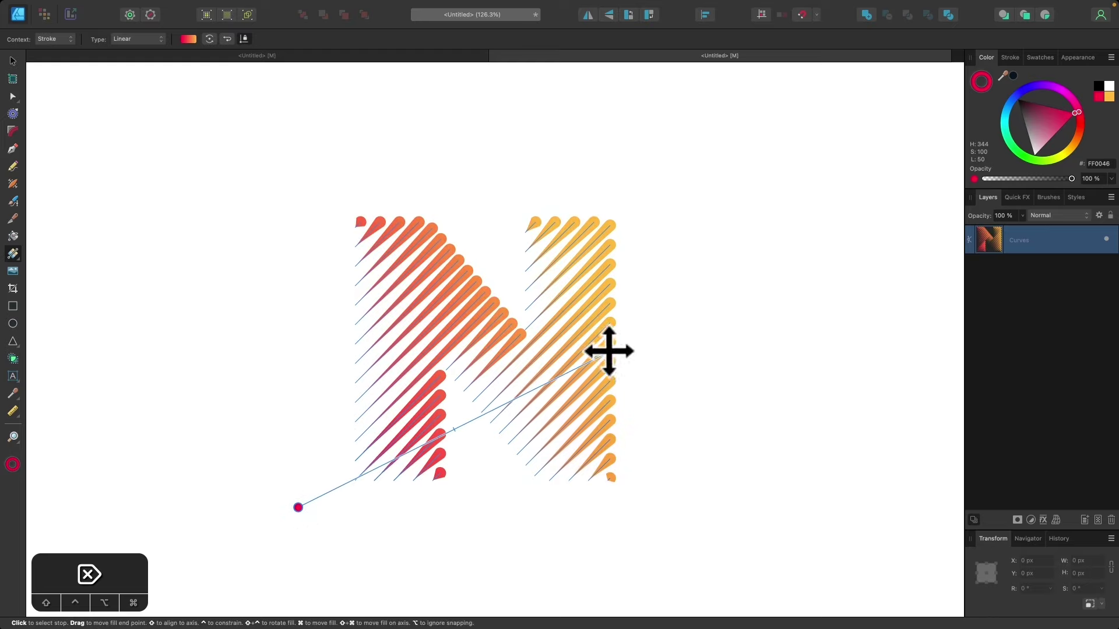
drag(609, 351, 671, 161)
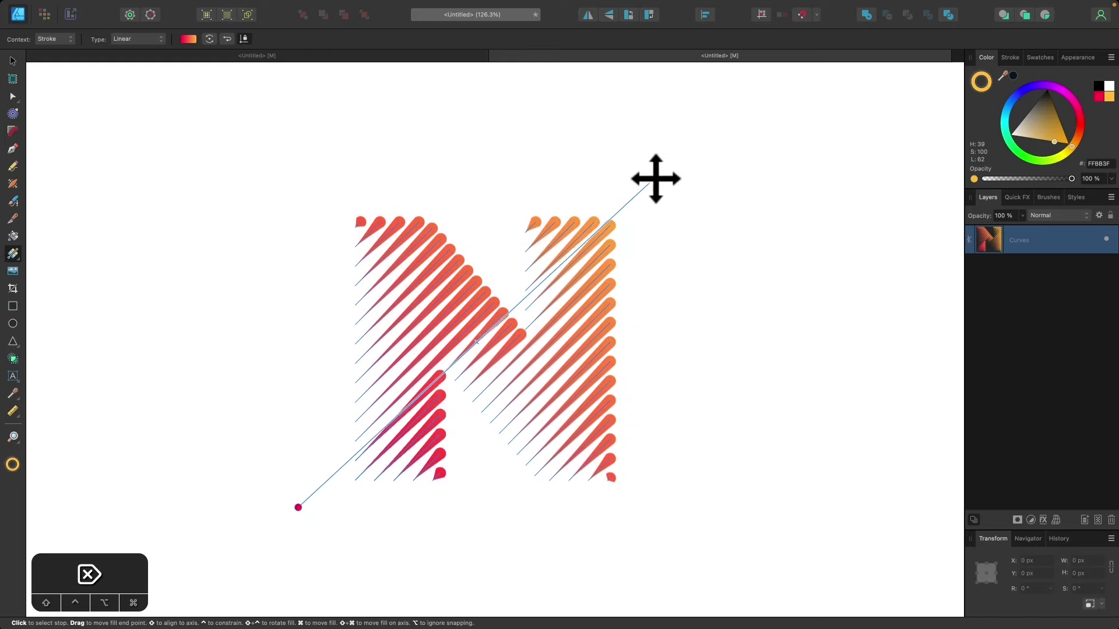
scroll(655, 179, down, 3)
Step: Preview the gradient N deselected, then reselect it and enlarge it
click(13, 60)
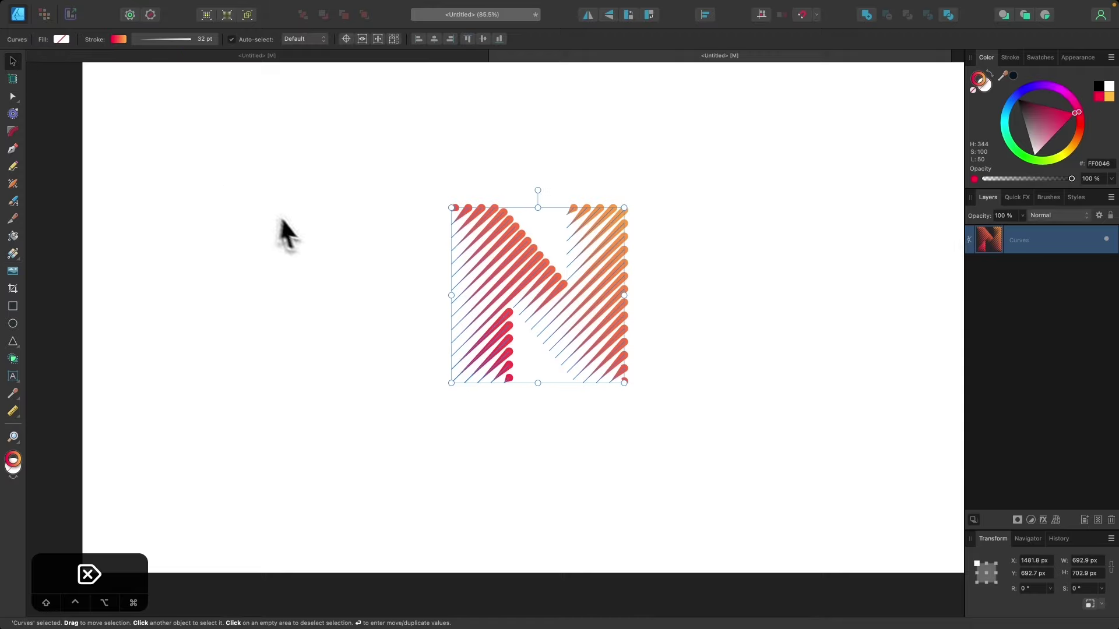
click(303, 226)
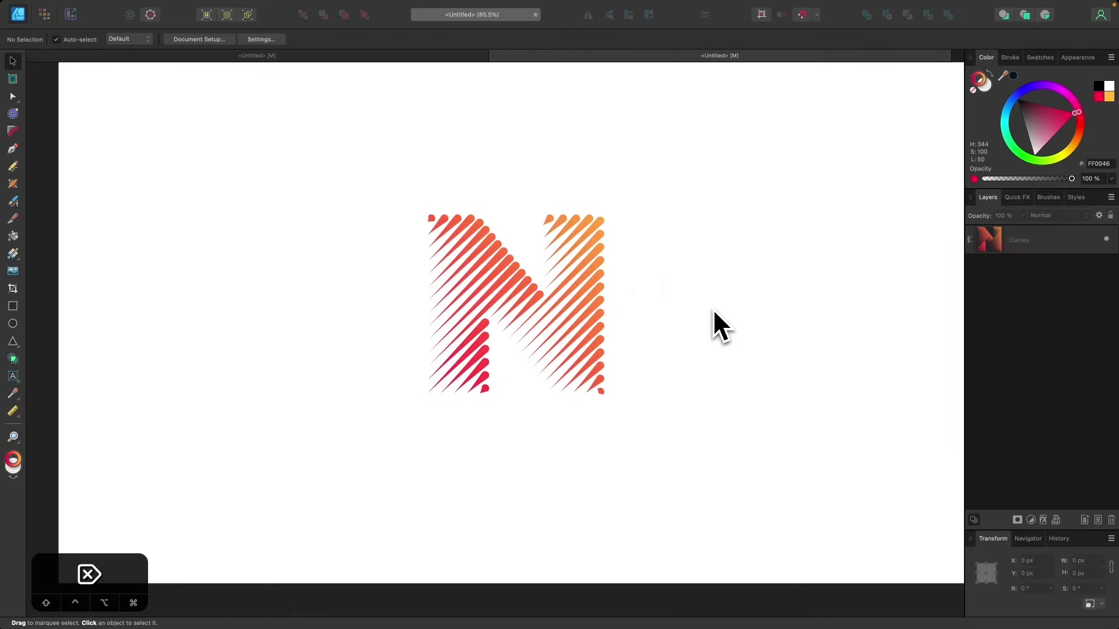
scroll(621, 291, up, 2)
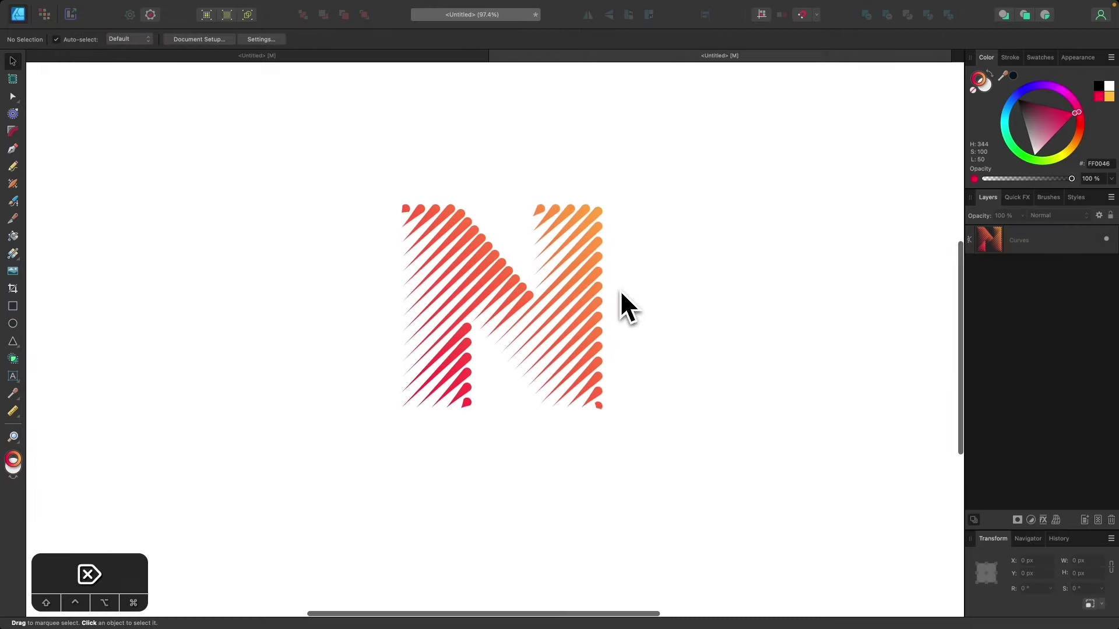
click(600, 298)
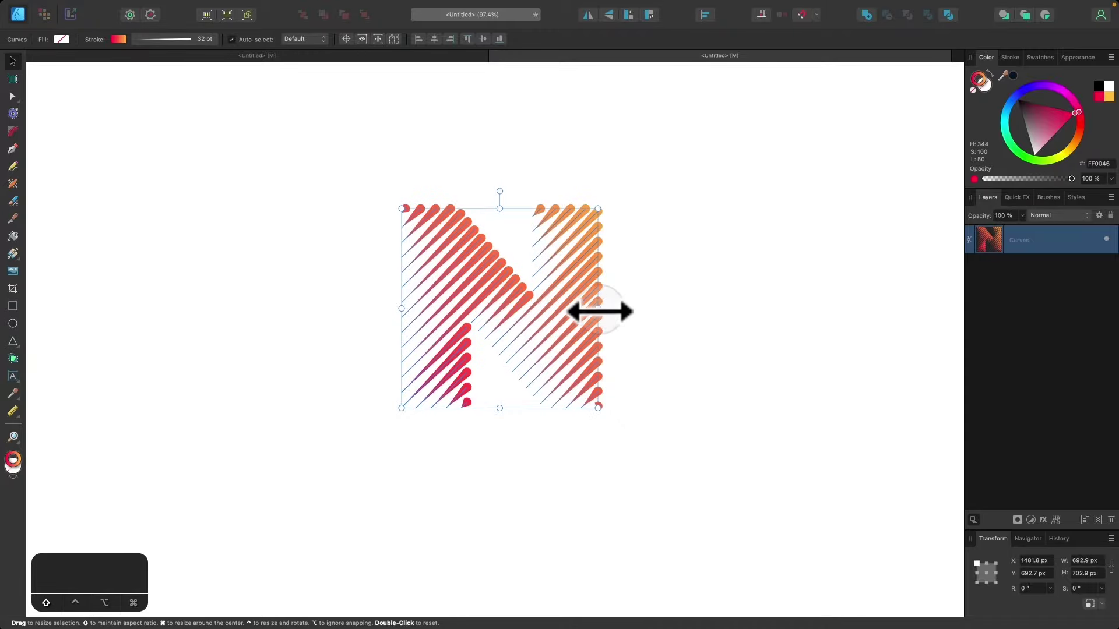
drag(601, 311, 645, 324)
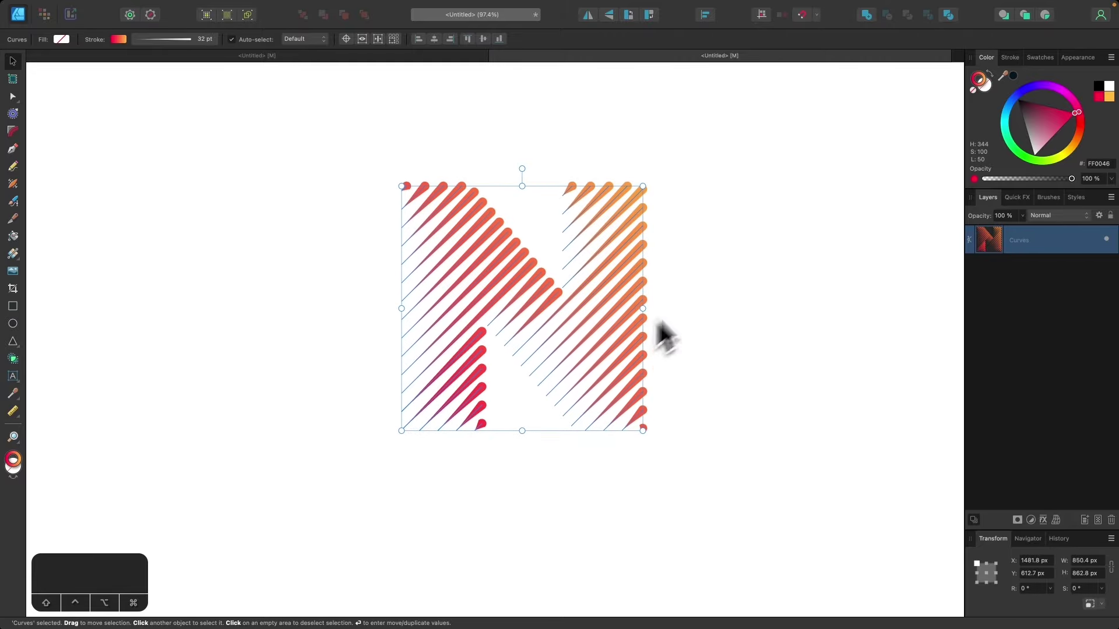
Step: Turn on the stroke's Scale with object and resize the N to about 595 × 603 px
click(1010, 57)
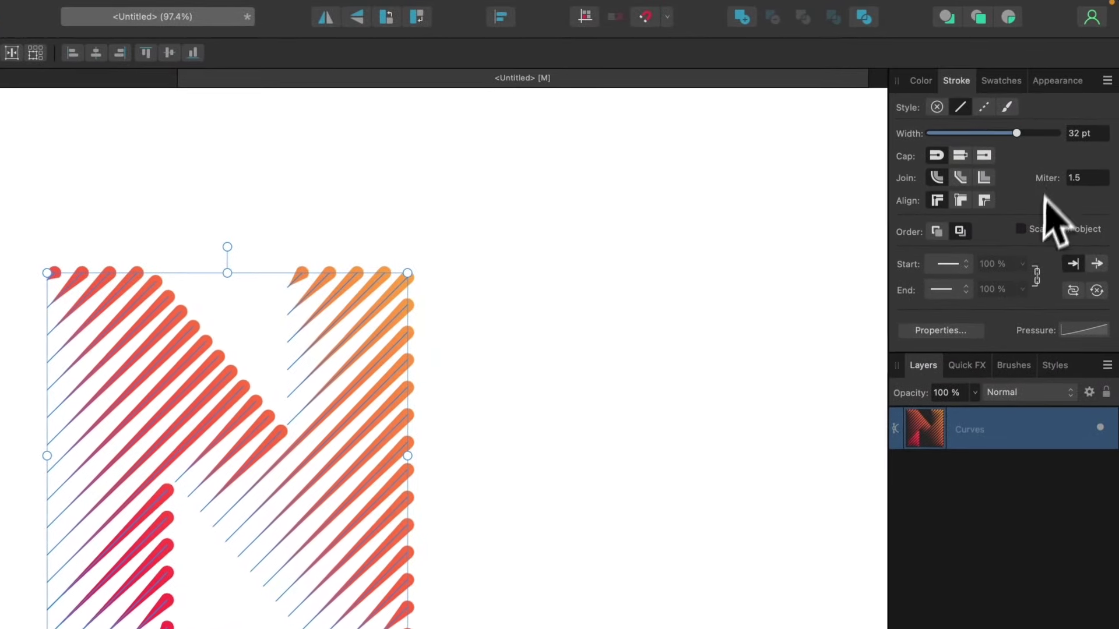
click(1021, 230)
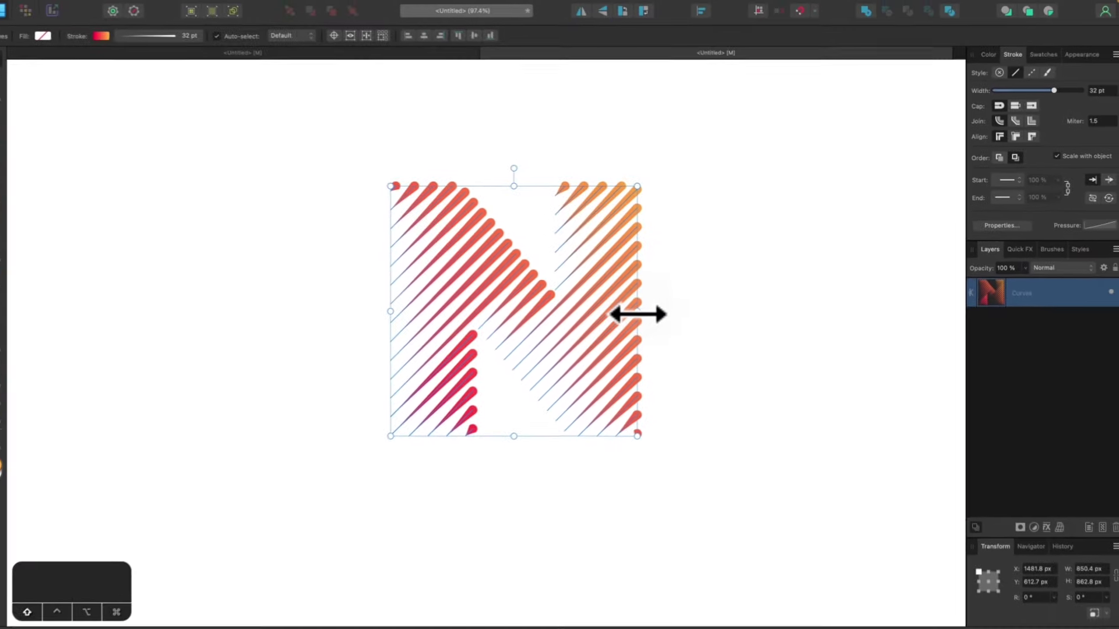
drag(407, 457, 209, 465)
drag(509, 315, 571, 290)
click(618, 305)
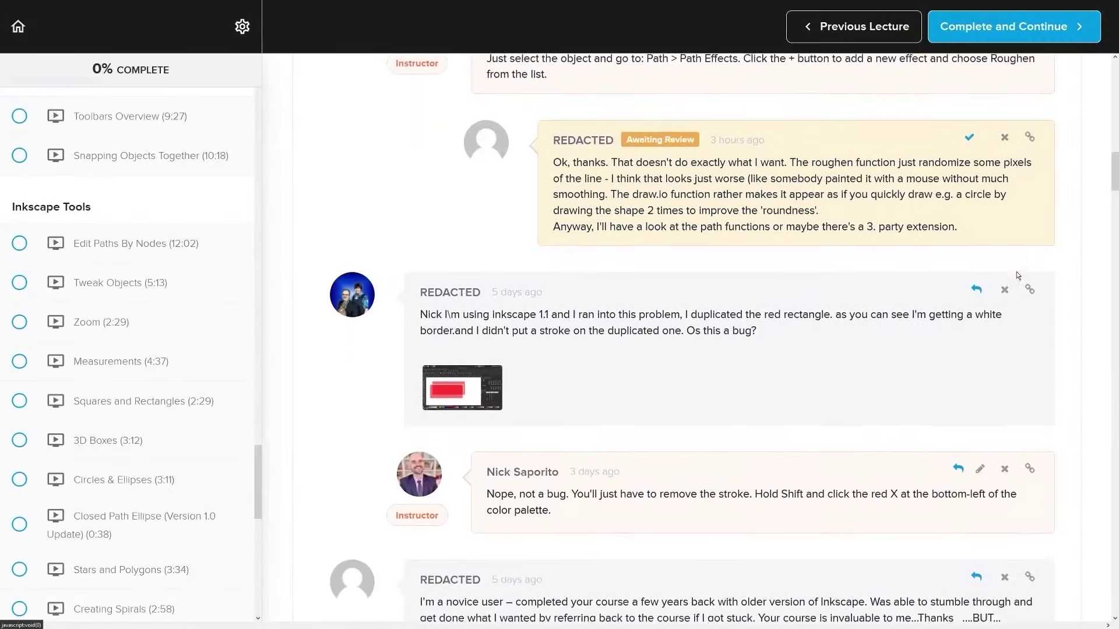
Step: Scroll the Affinity Designer Master Class sales page down to its $17 USD lifetime-access offer
scroll(1016, 272, down, 6)
scroll(1043, 267, down, 10)
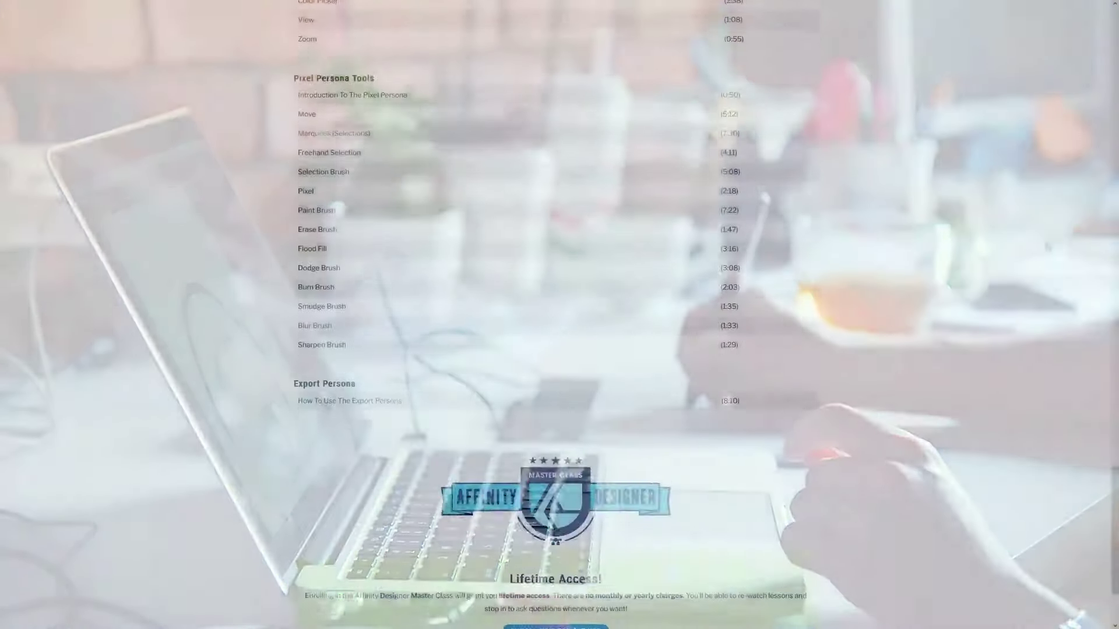
scroll(1048, 248, down, 2)
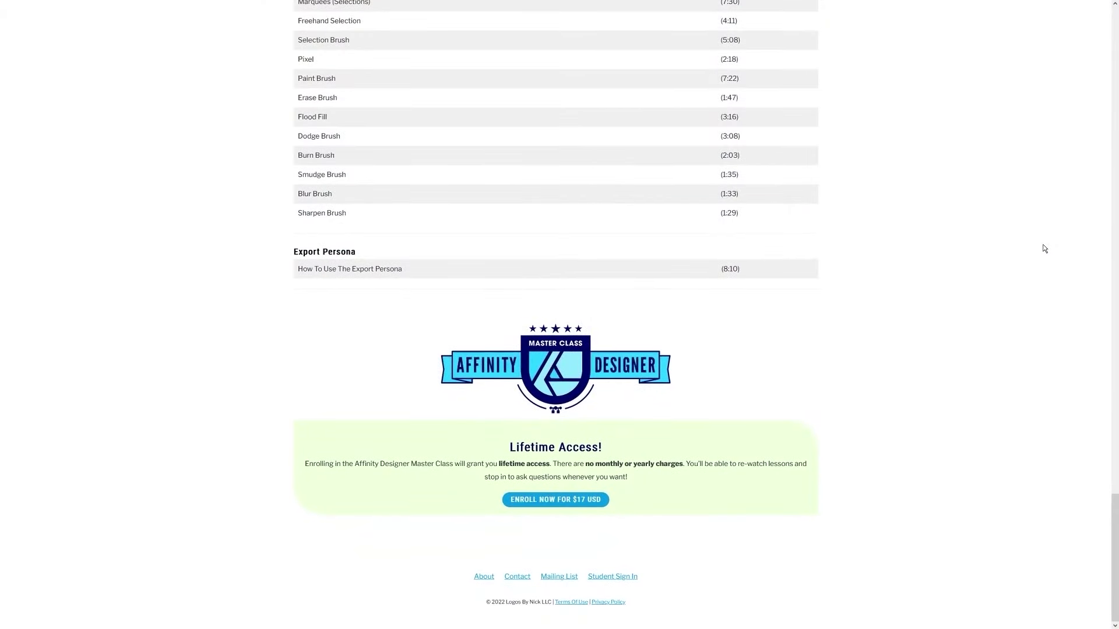